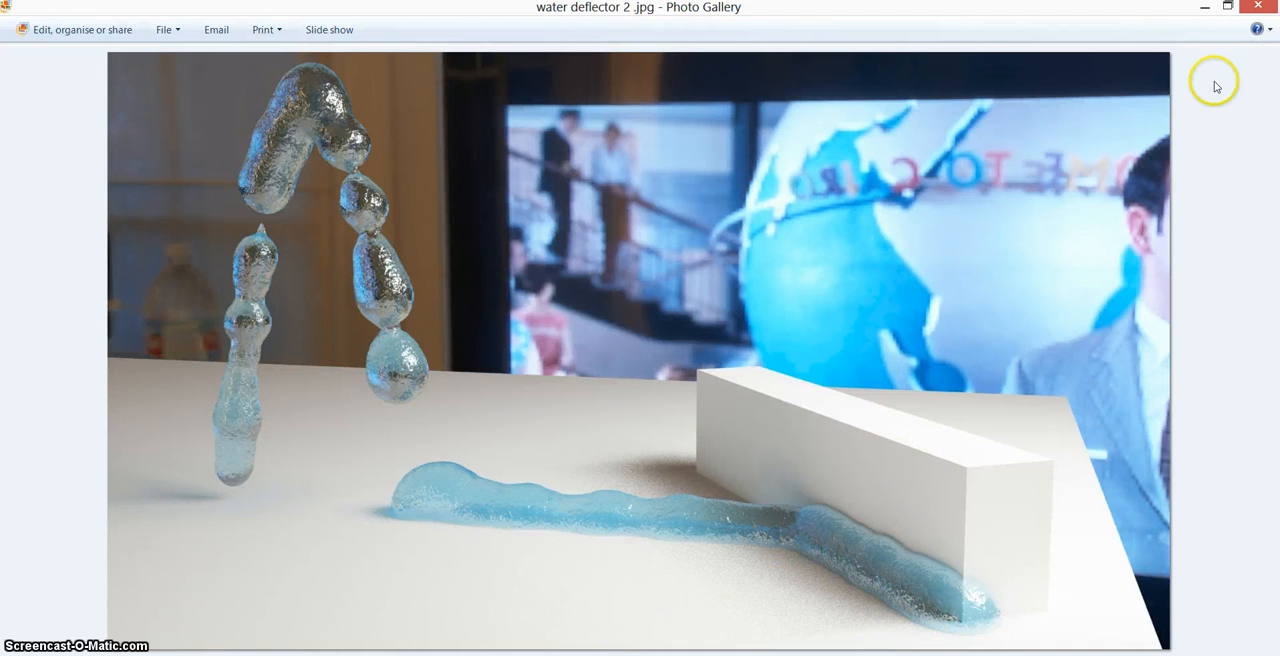
Close the reference image and move the box under the falling water stream at frame 70 of the fountain scene.
click(1257, 6)
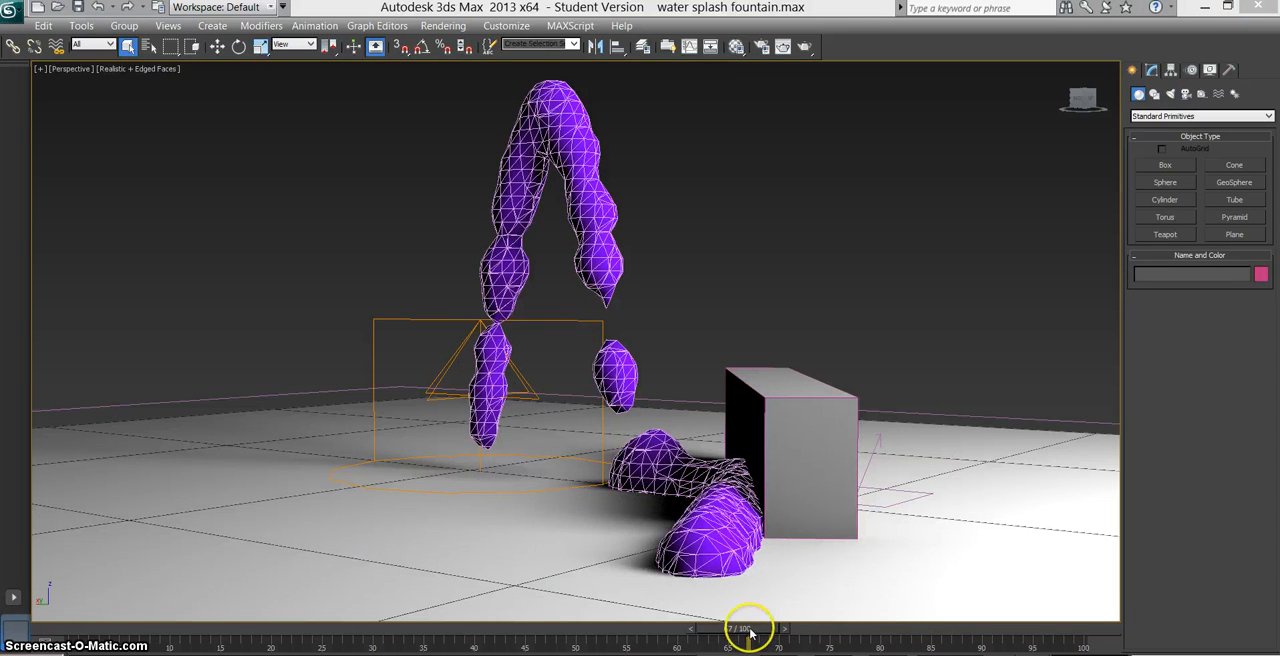
drag(750, 630, 778, 645)
click(795, 487)
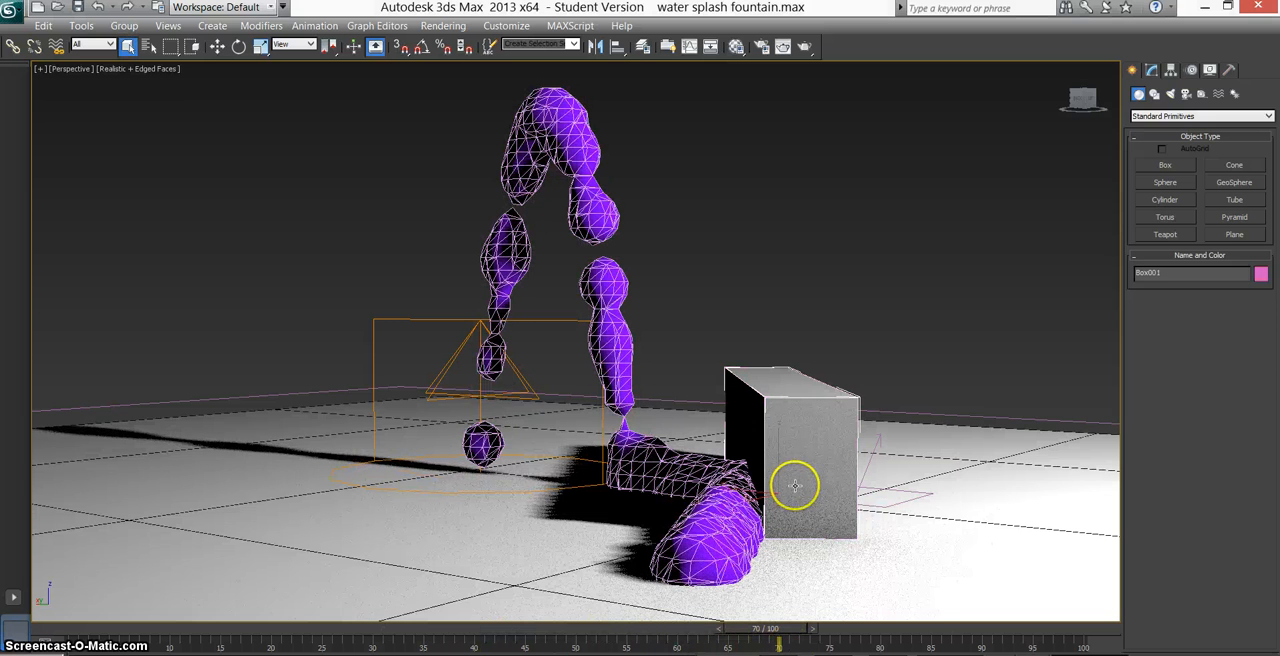
click(217, 46)
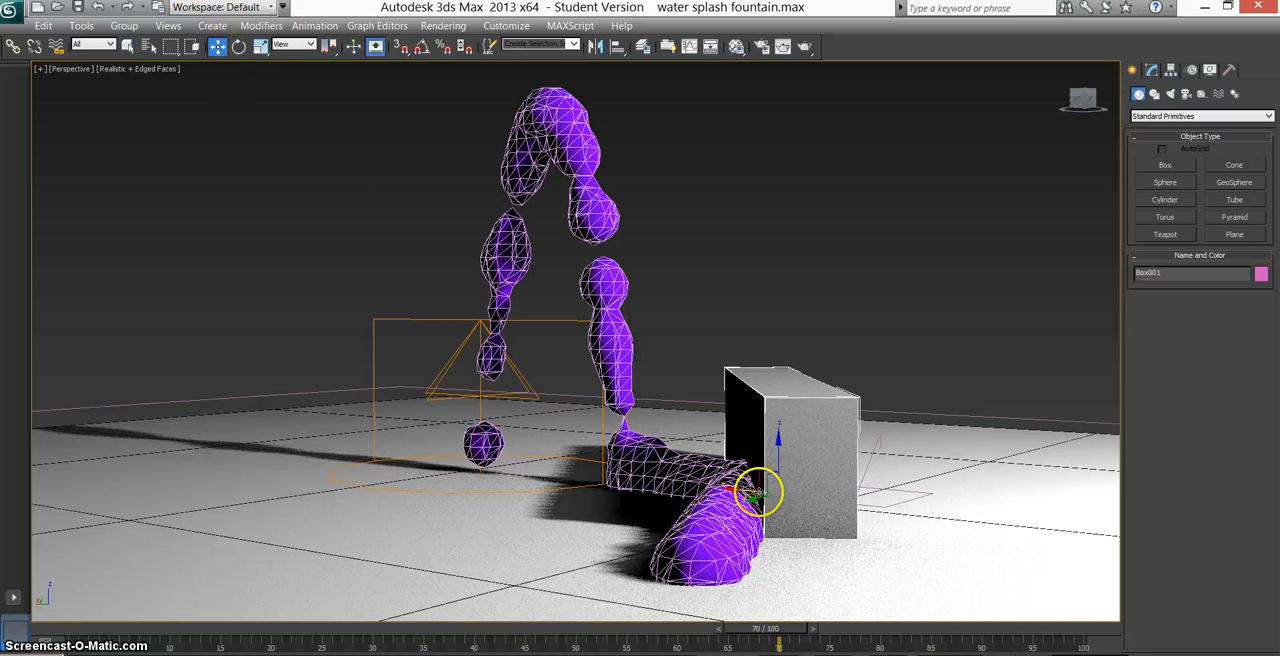
drag(758, 492, 609, 491)
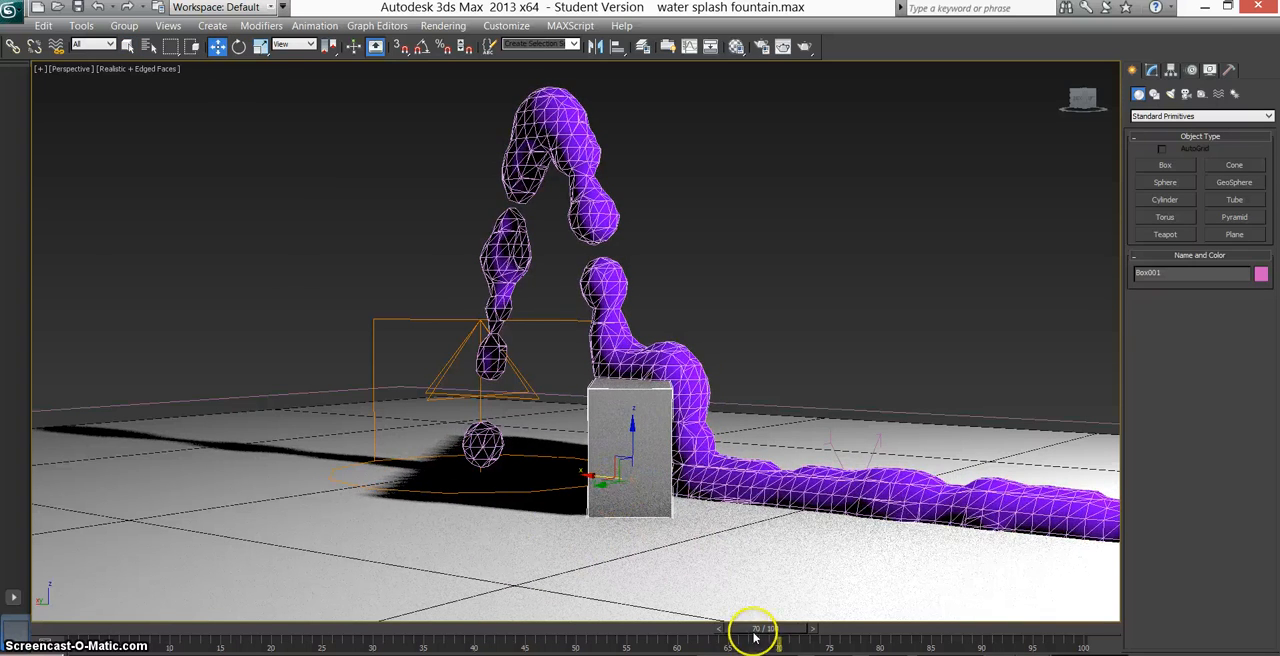
mouse_move(755, 636)
mouse_down()
mouse_move(580, 632)
mouse_move(758, 636)
mouse_up()
Reset 3ds Max to a new empty scene.
click(10, 9)
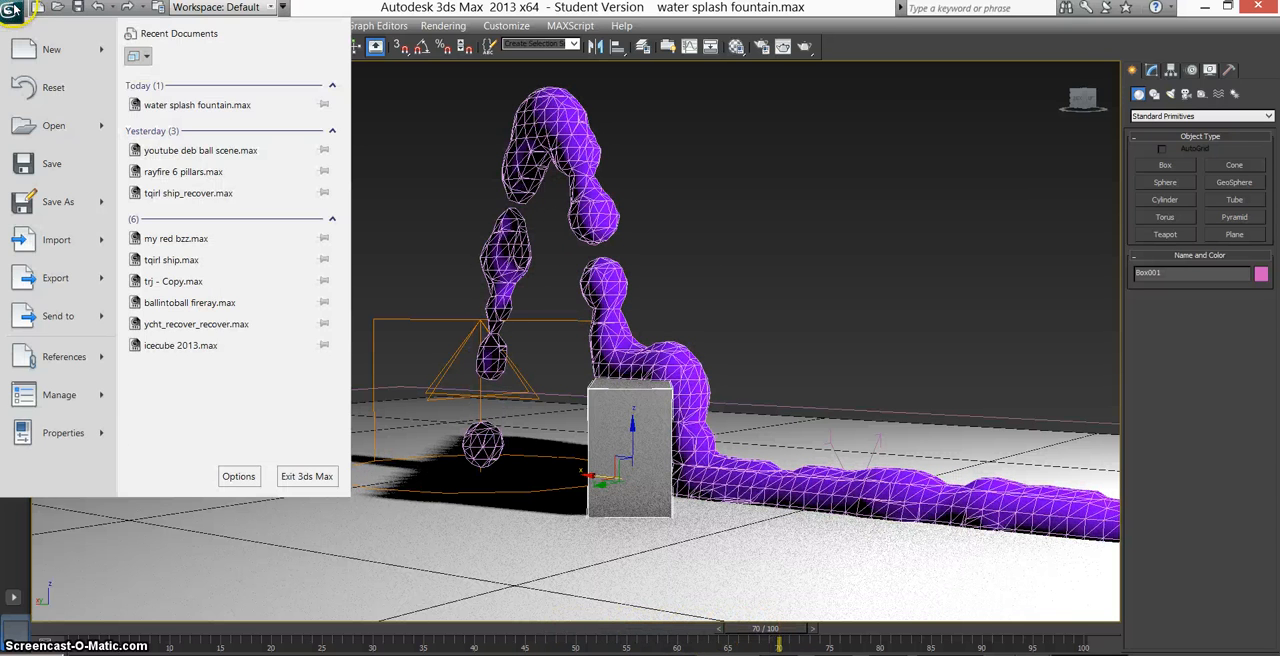
click(50, 86)
click(657, 406)
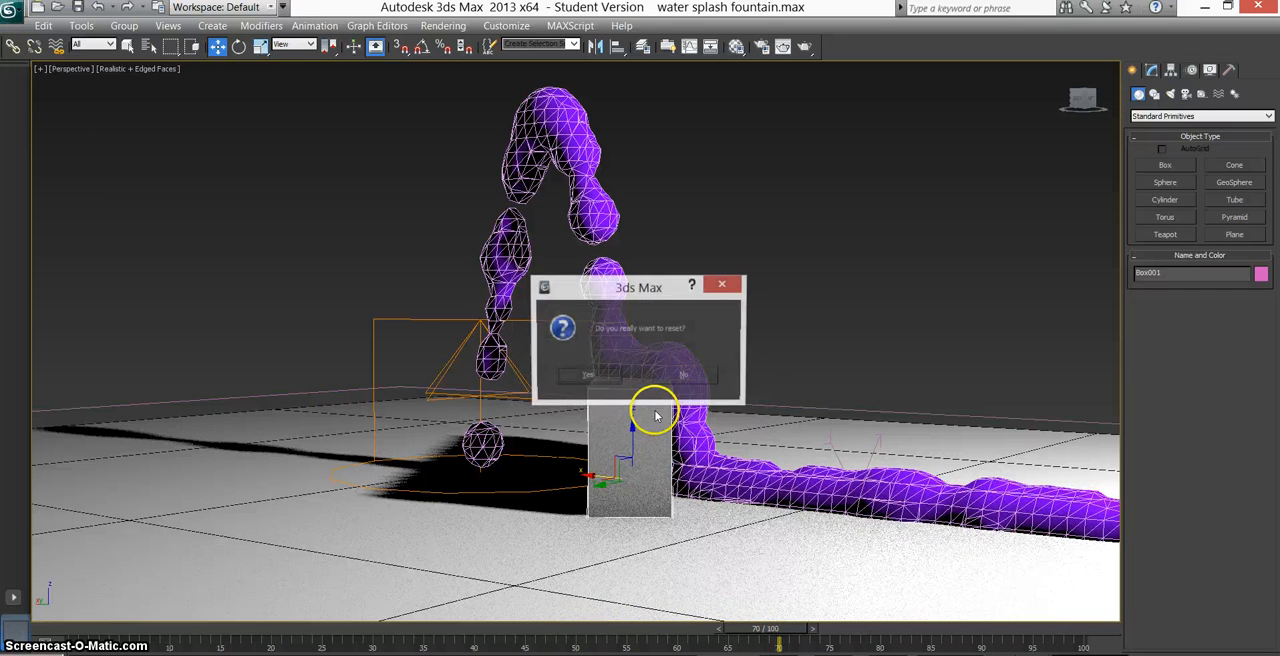
click(588, 377)
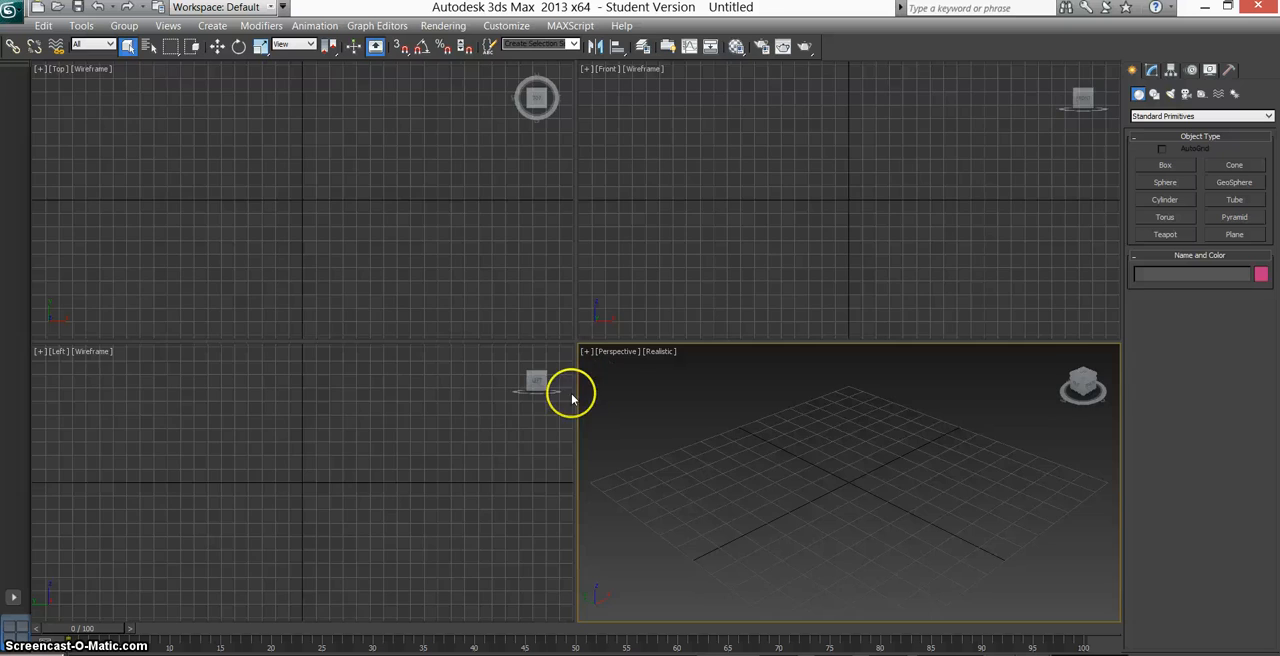
Draw a ground plane about 126 long and 127 wide across the grid in the maximized Perspective viewport.
key(alt+w)
alt+middle_drag(676, 375, 681, 362)
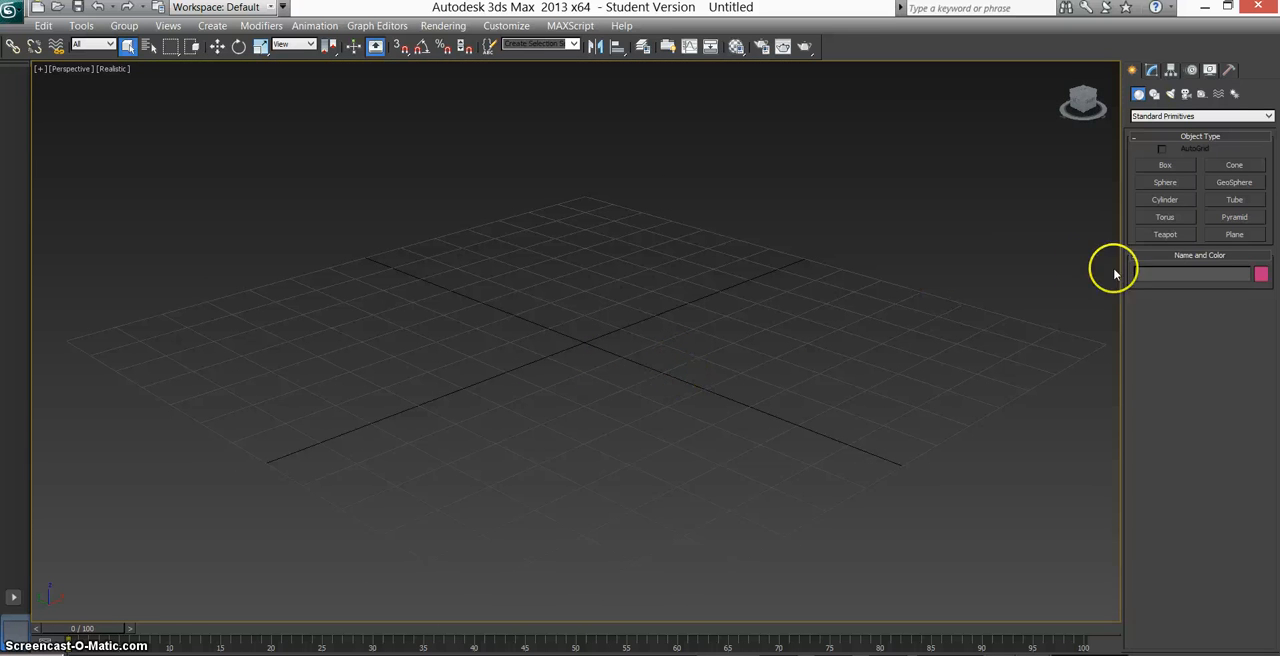
click(1232, 232)
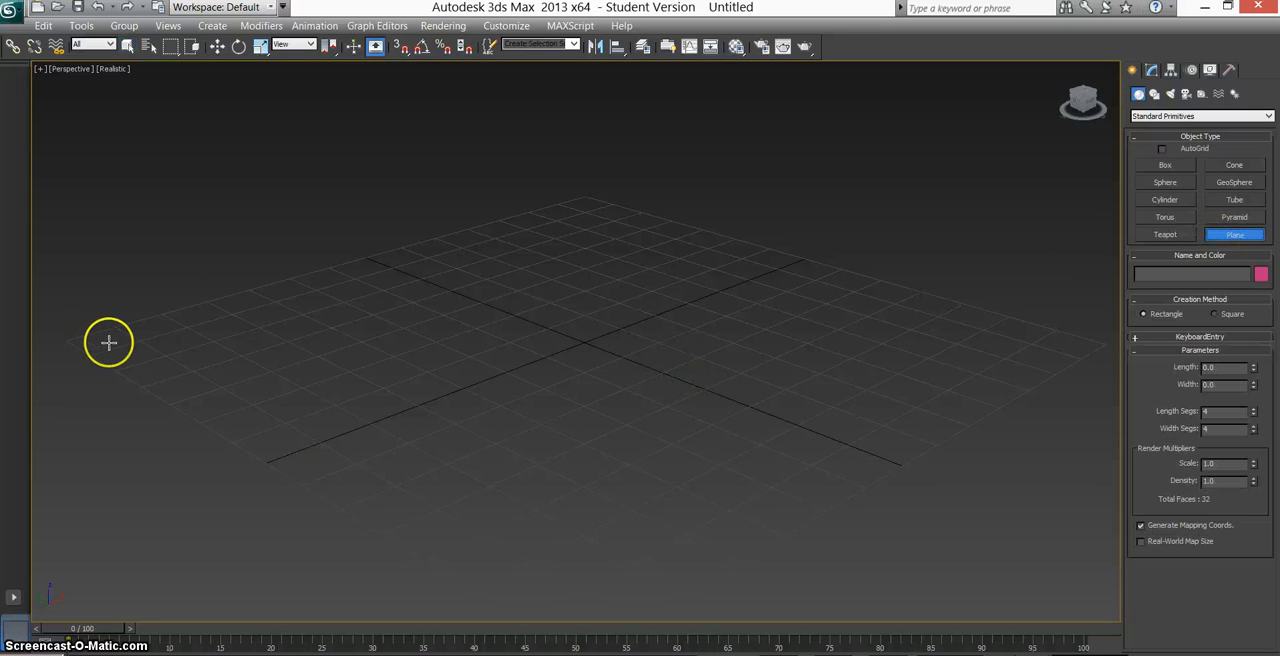
mouse_move(521, 343)
mouse_down()
mouse_move(1037, 342)
mouse_move(1010, 339)
mouse_up()
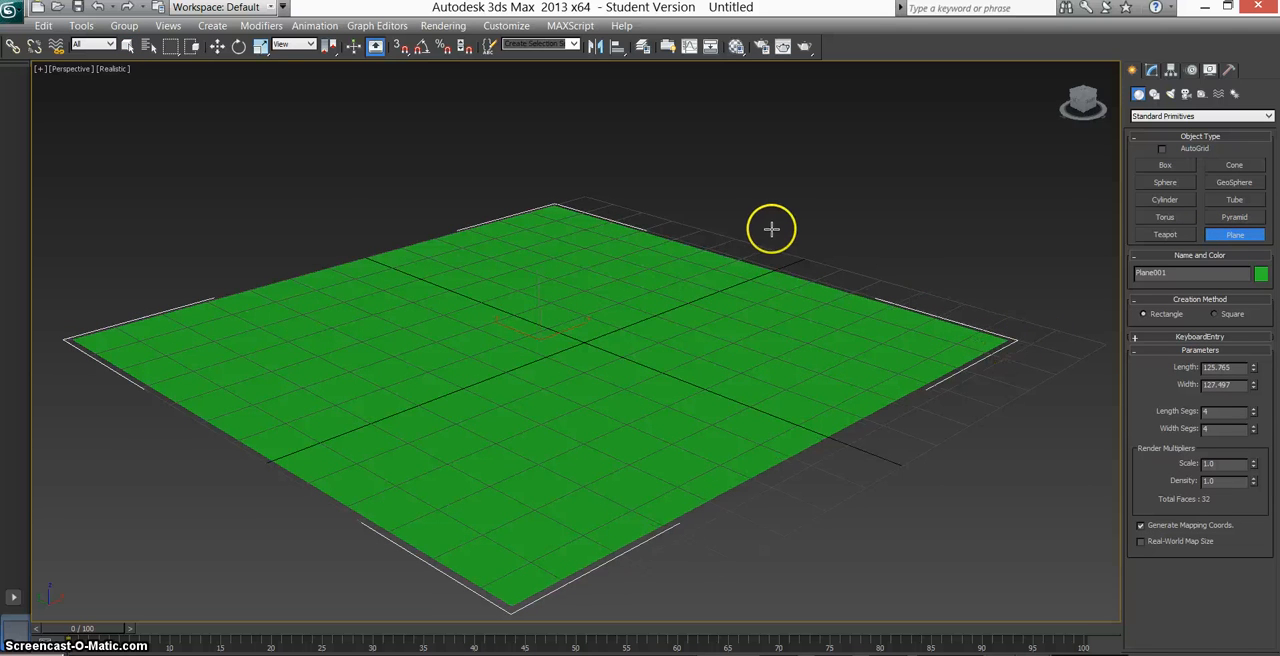
click(141, 48)
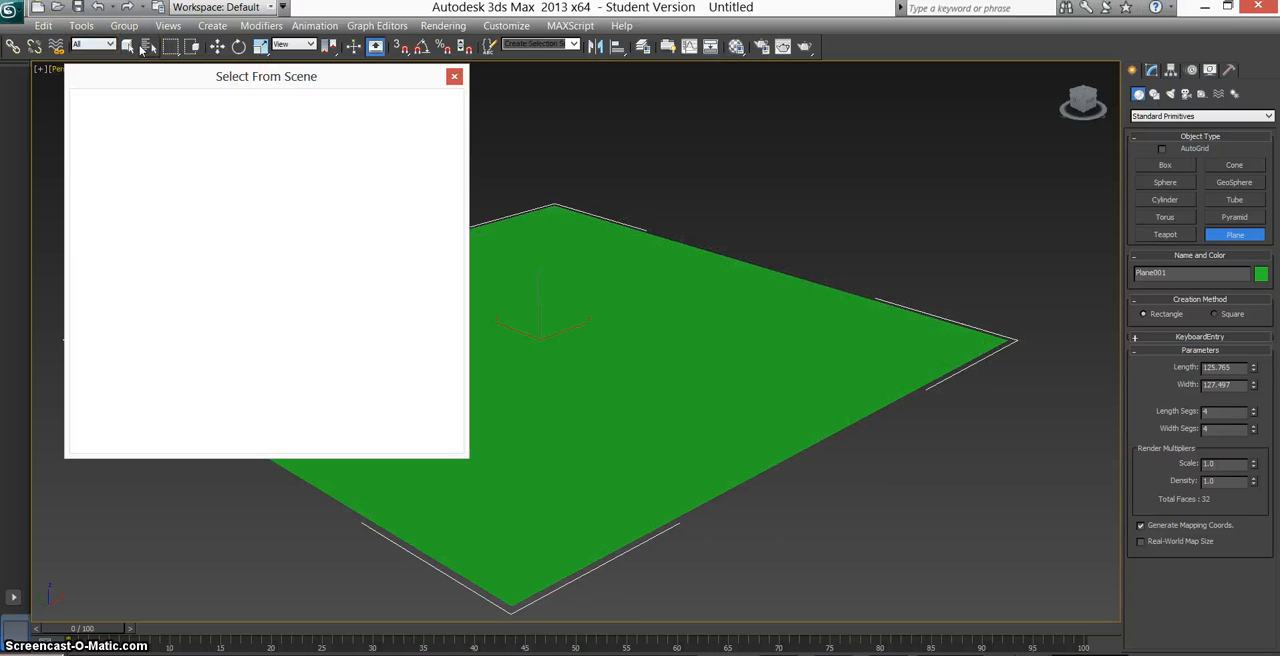
click(454, 76)
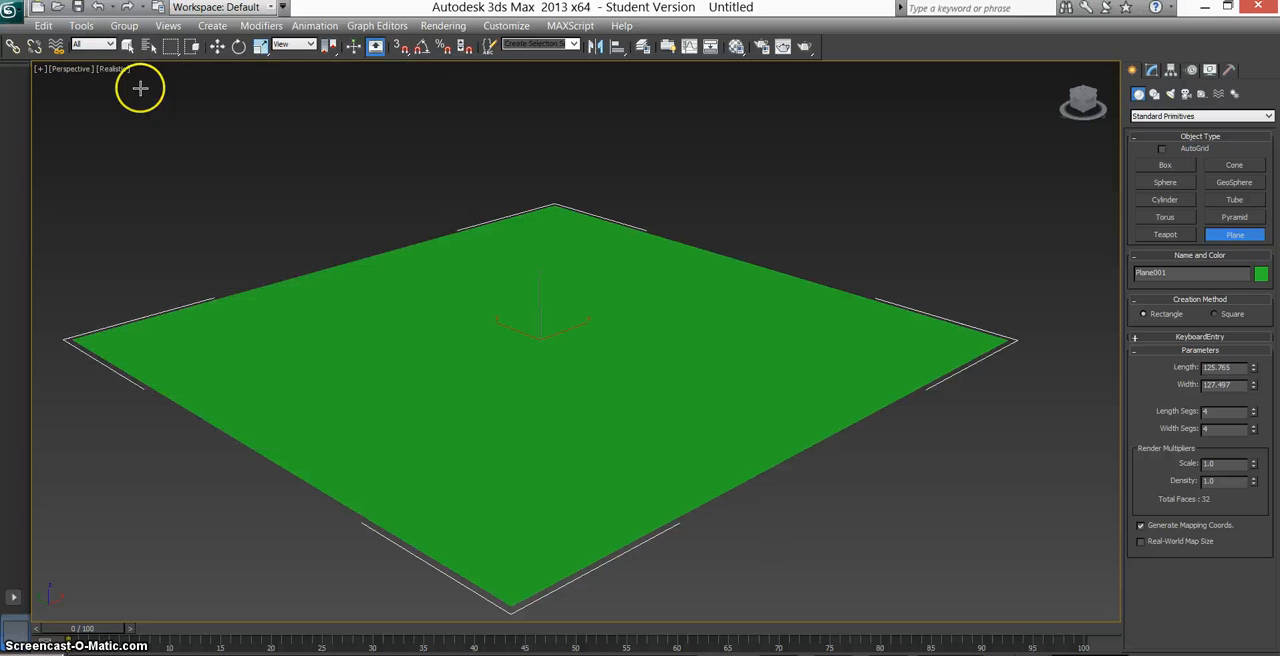
click(127, 47)
click(751, 157)
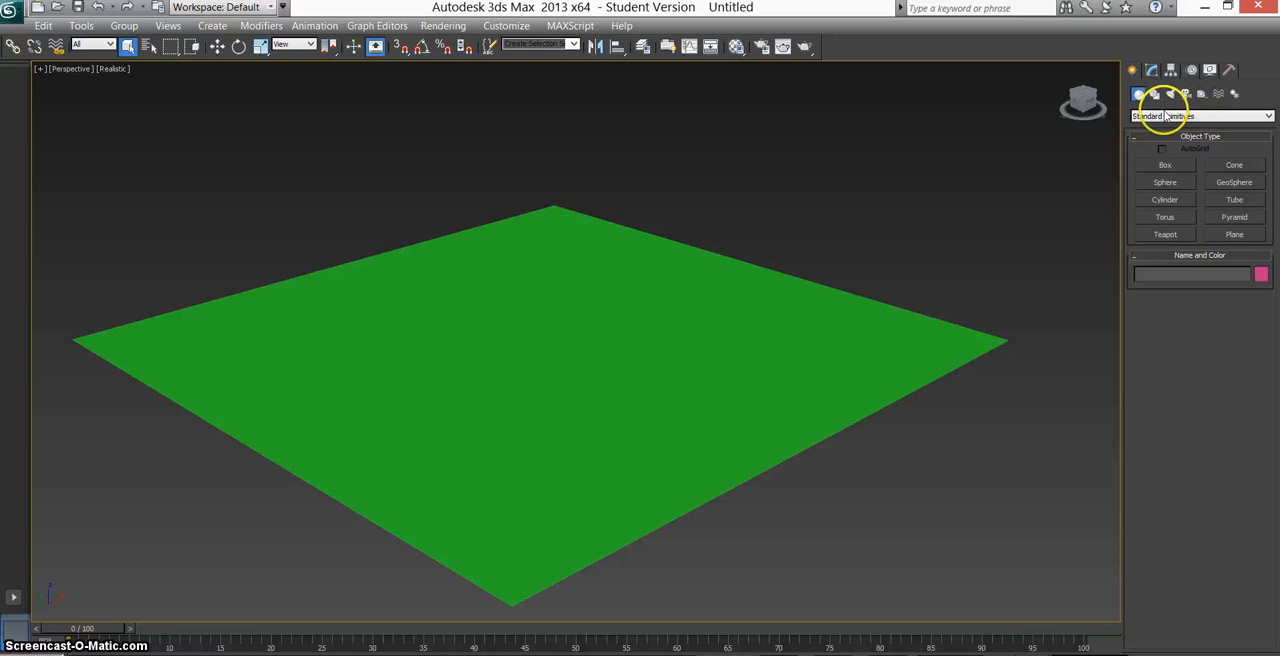
Create a Super Spray emitter with an icon size of about 11.4 on the plane and preview its particles at frame 15.
click(1160, 116)
click(1168, 156)
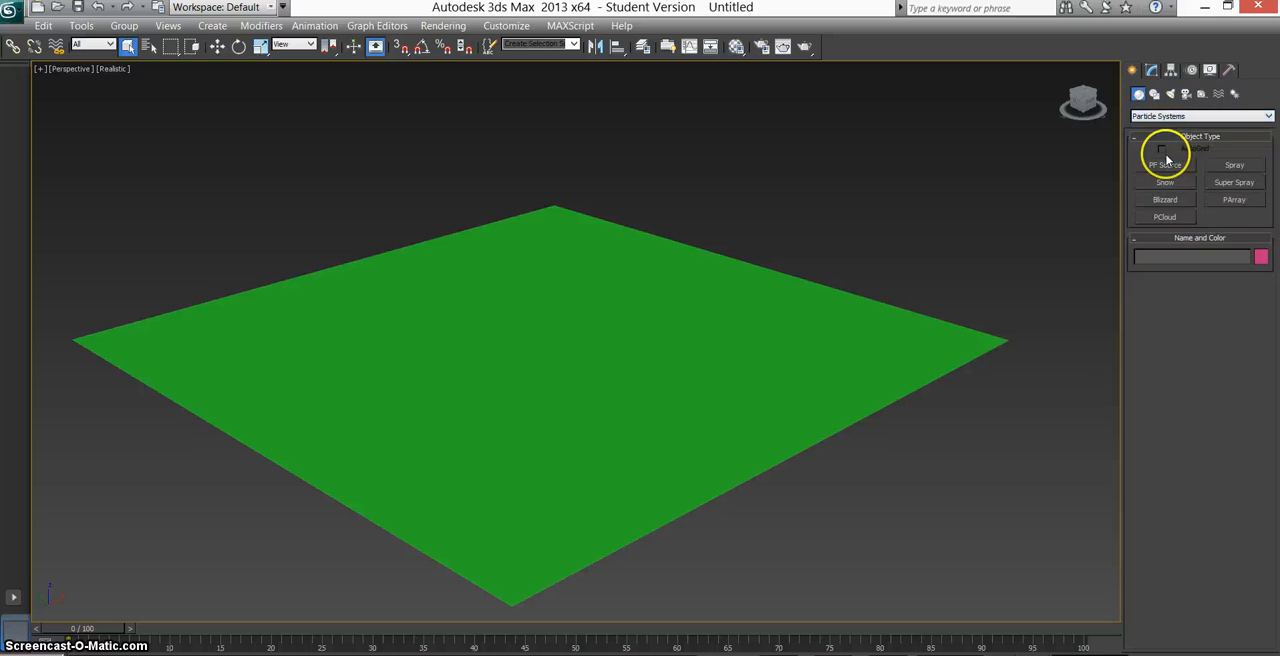
click(1236, 183)
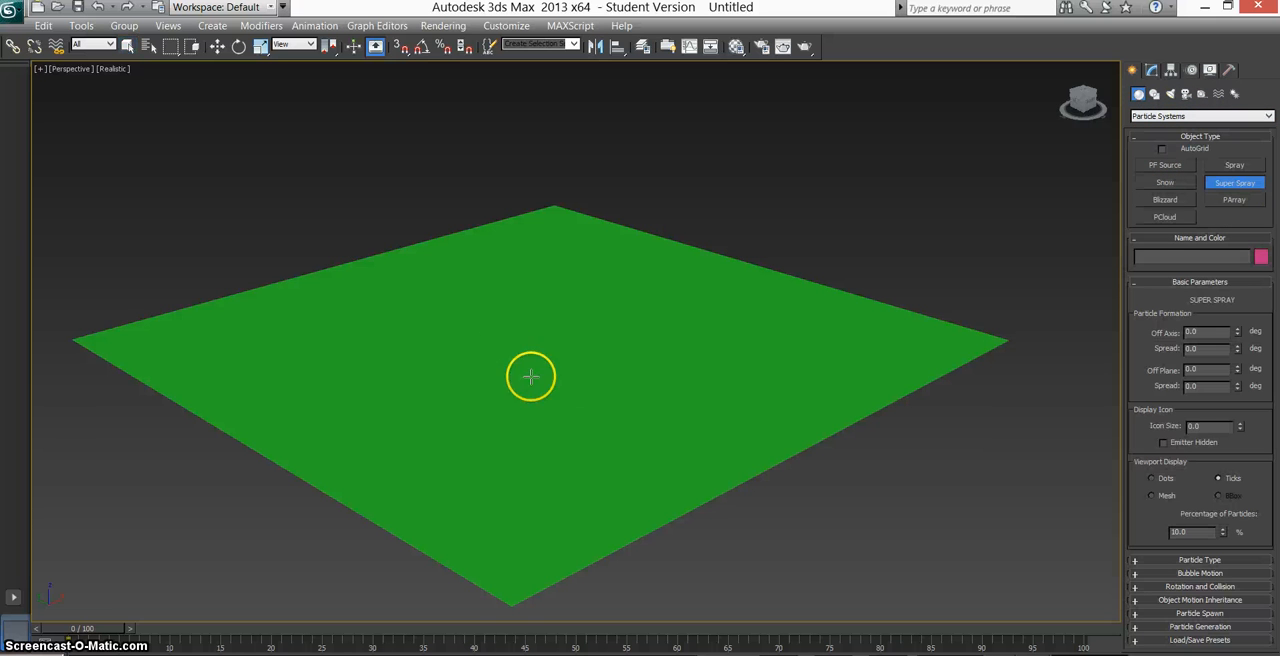
mouse_move(457, 360)
mouse_down()
mouse_move(500, 362)
mouse_move(517, 346)
mouse_up()
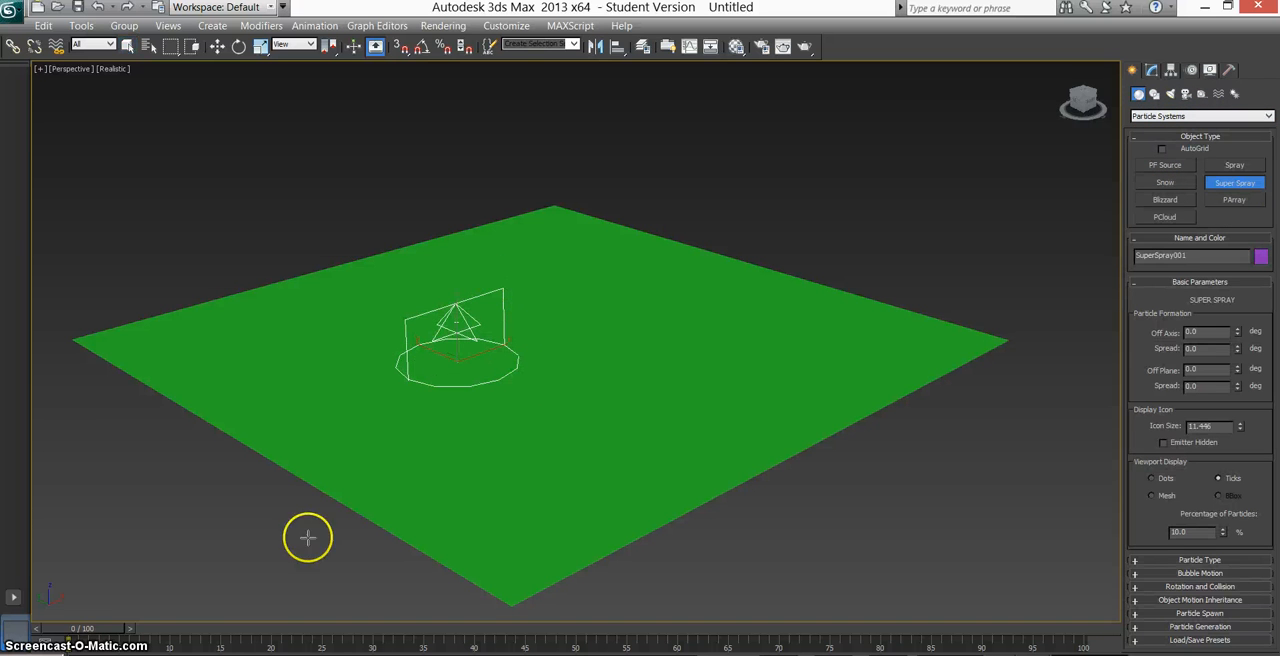
drag(104, 636, 242, 618)
click(127, 46)
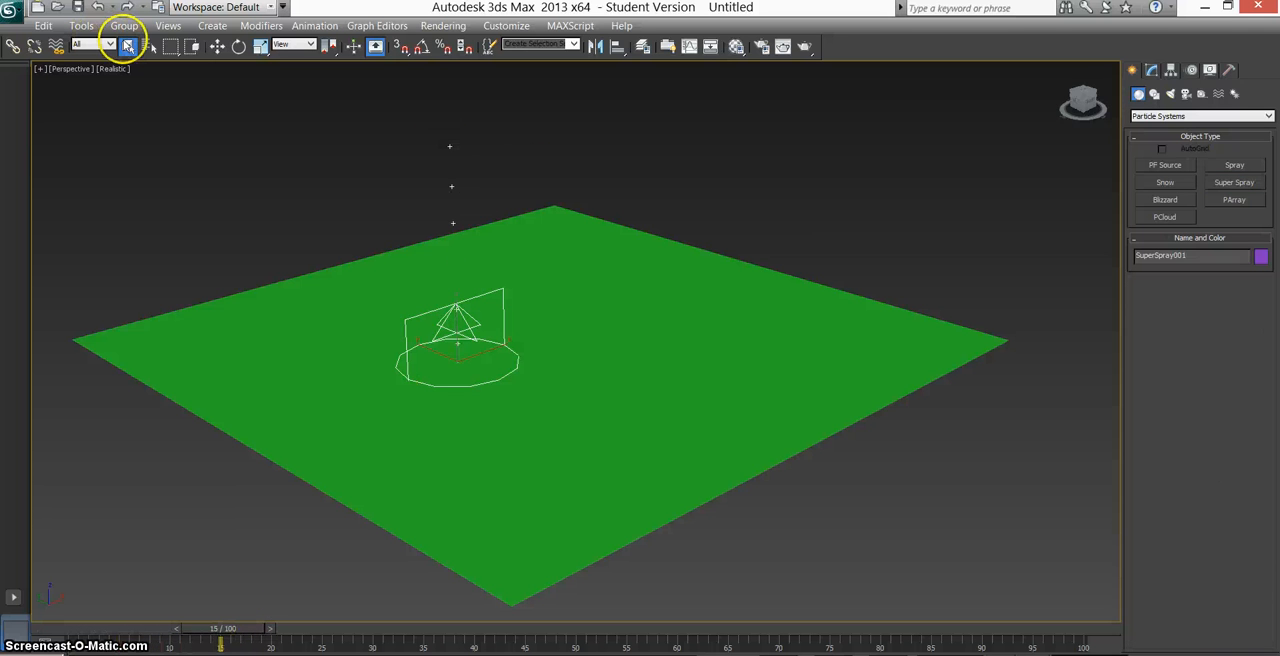
drag(491, 166, 420, 128)
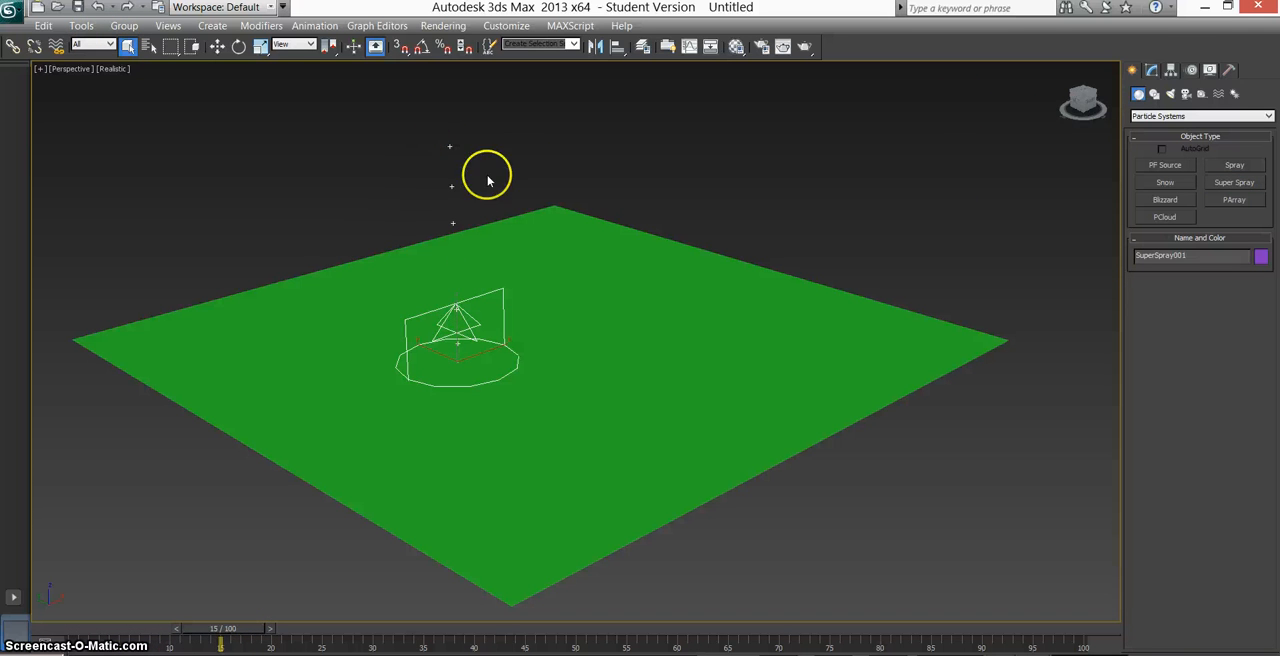
Set the Super Spray's viewport display to Mesh with 75% of the particles shown.
click(1155, 70)
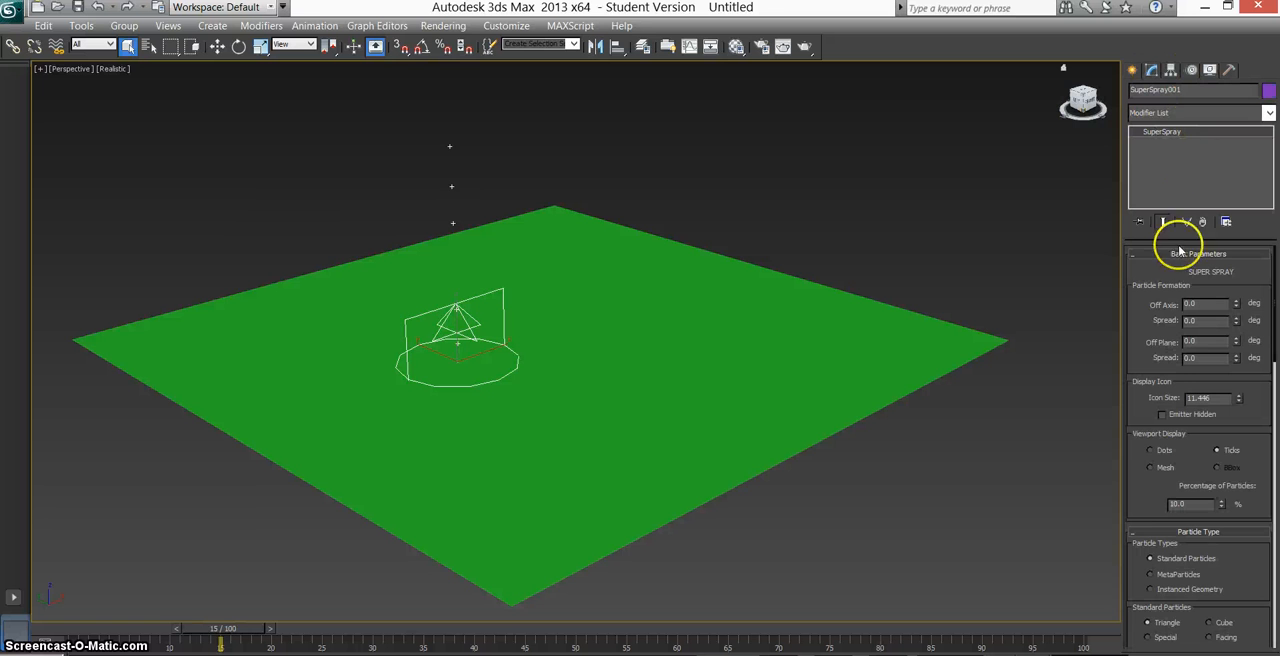
scroll(1165, 240, down, 3)
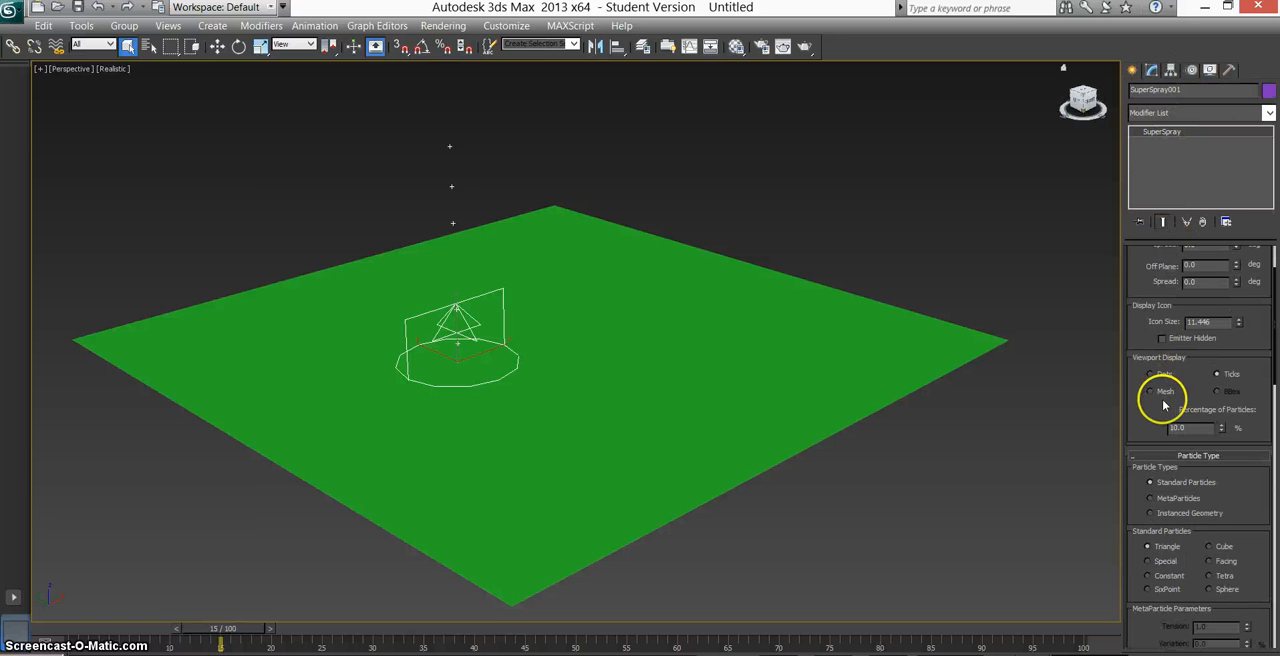
click(1158, 398)
scroll(1155, 400, down, 3)
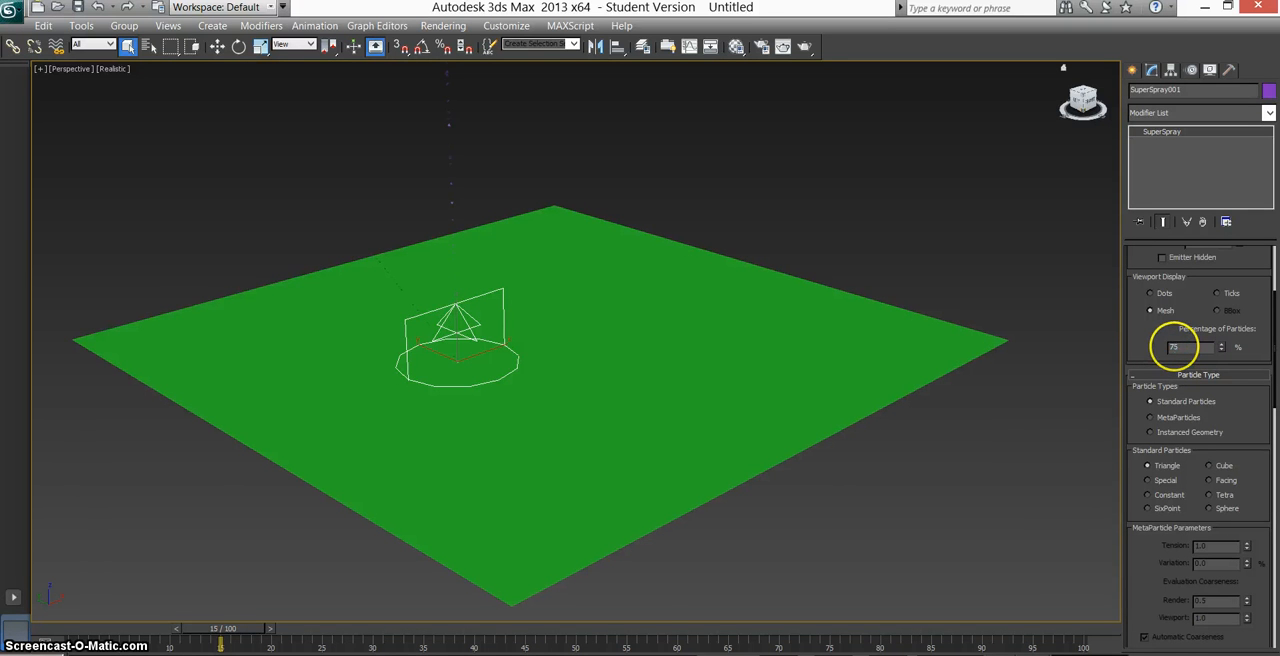
Change the Super Spray's particle type to MetaParticles.
drag(1240, 415, 1220, 306)
scroll(1190, 408, down, 10)
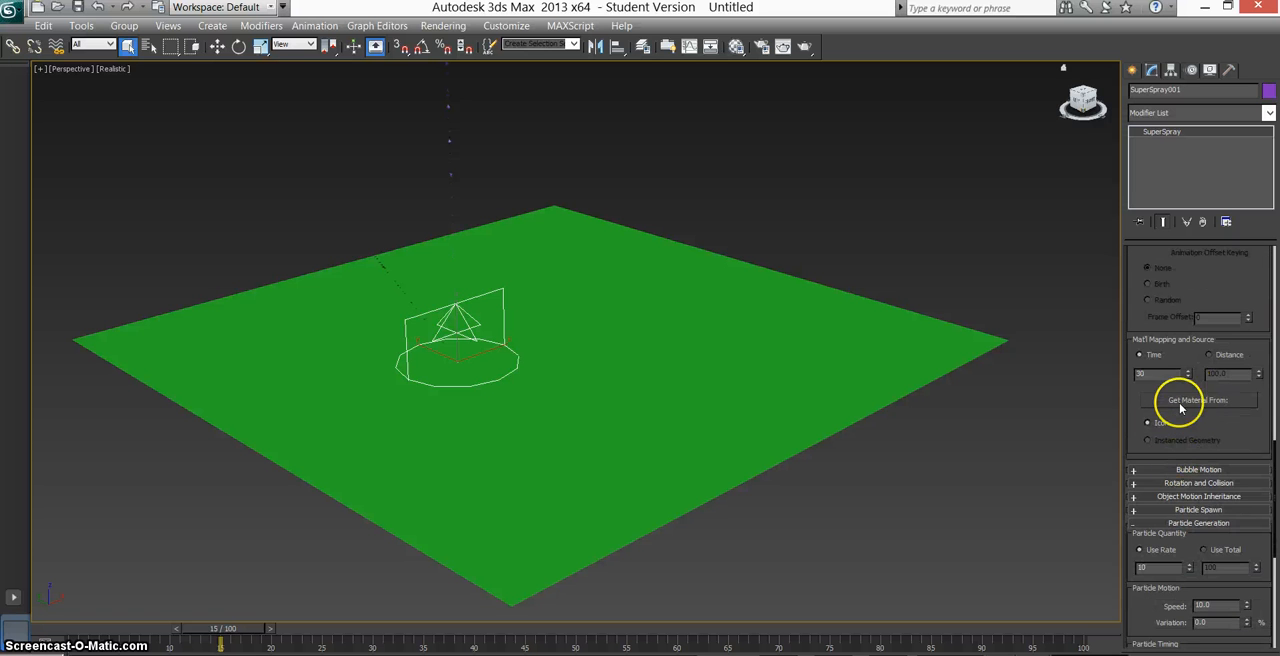
scroll(1178, 403, up, 6)
scroll(1178, 403, up, 2)
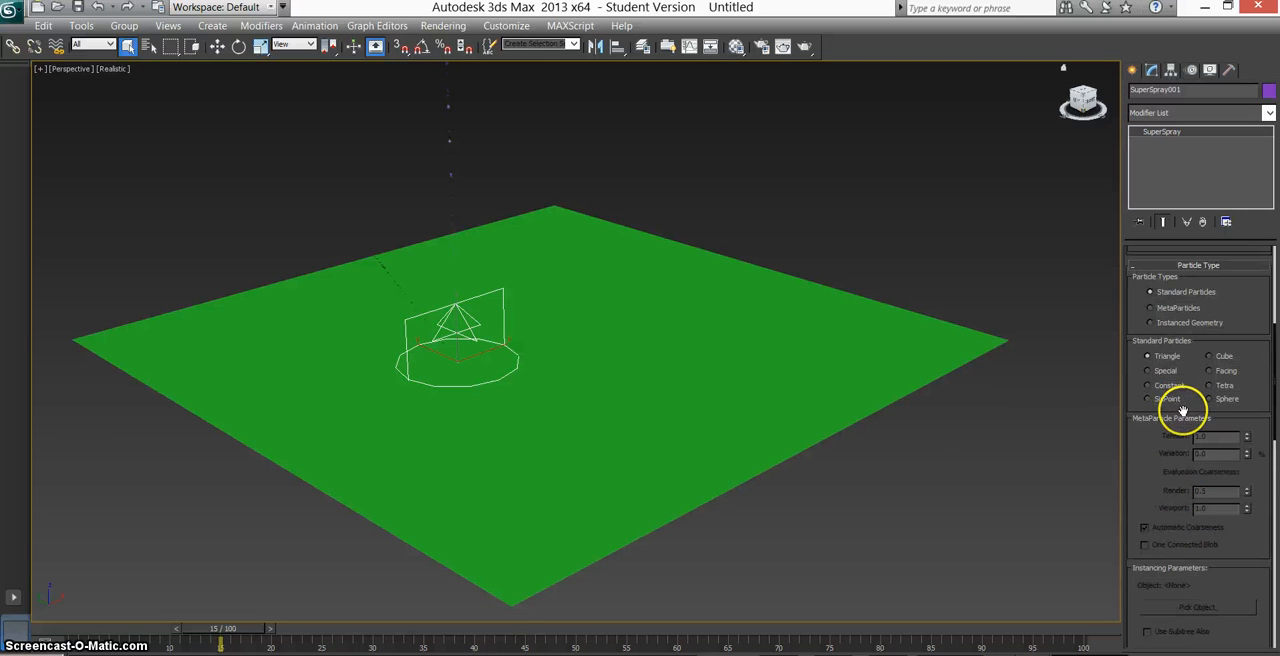
scroll(1183, 410, up, 3)
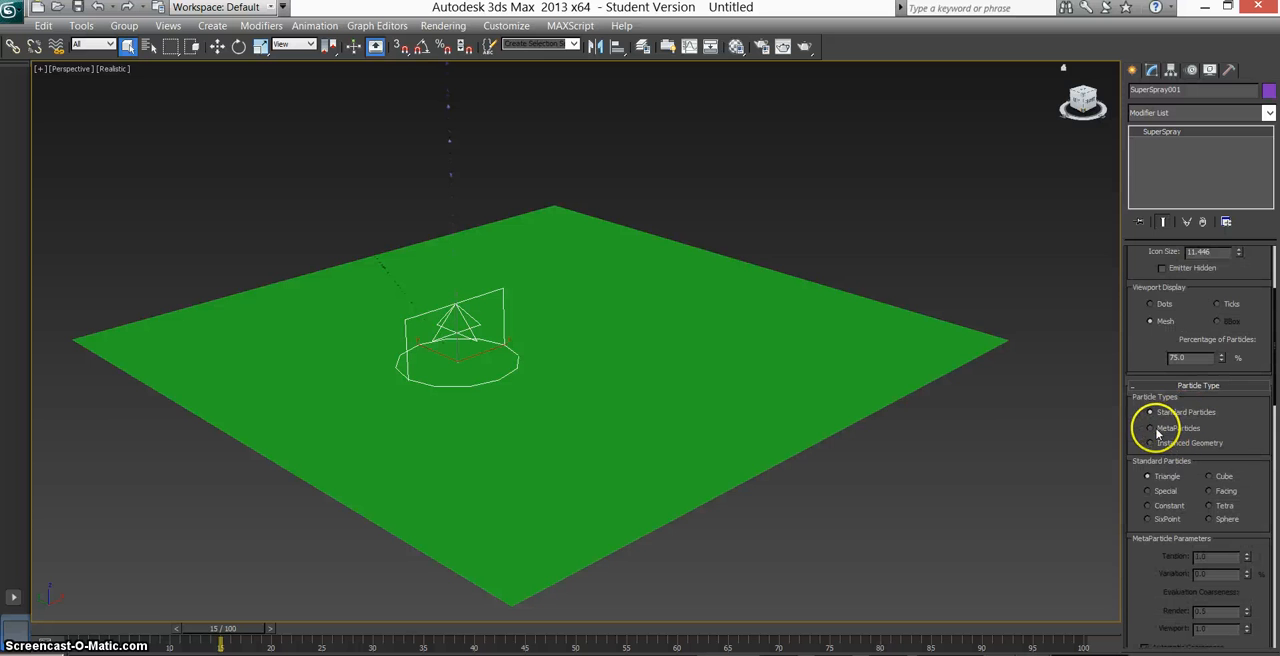
click(1151, 428)
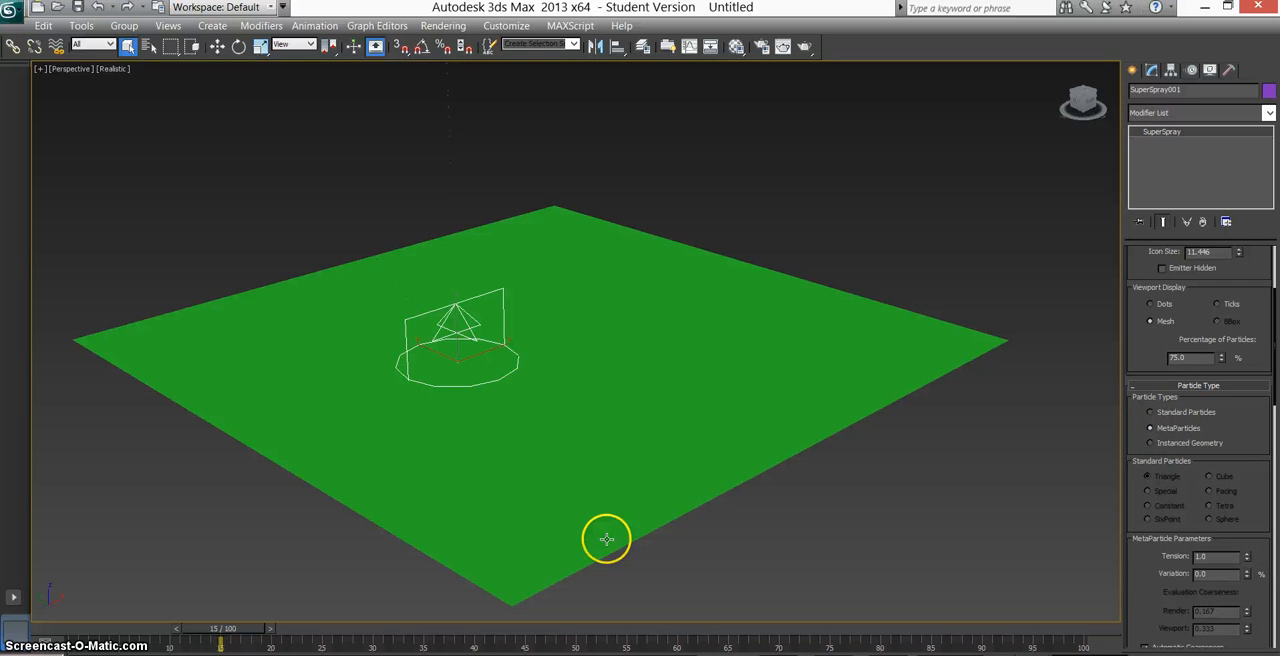
Set the particle timing to Emit Stop 50 and Life 100, and scrub back to frame 9.
scroll(1143, 515, down, 6)
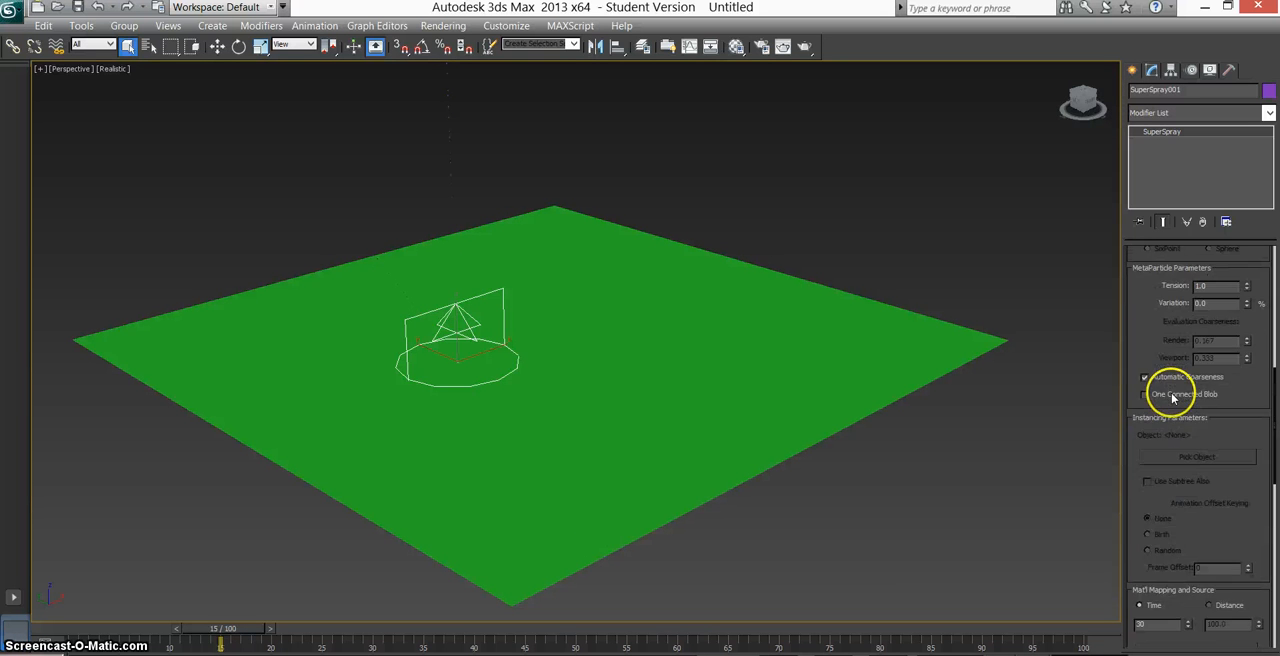
scroll(1175, 398, down, 10)
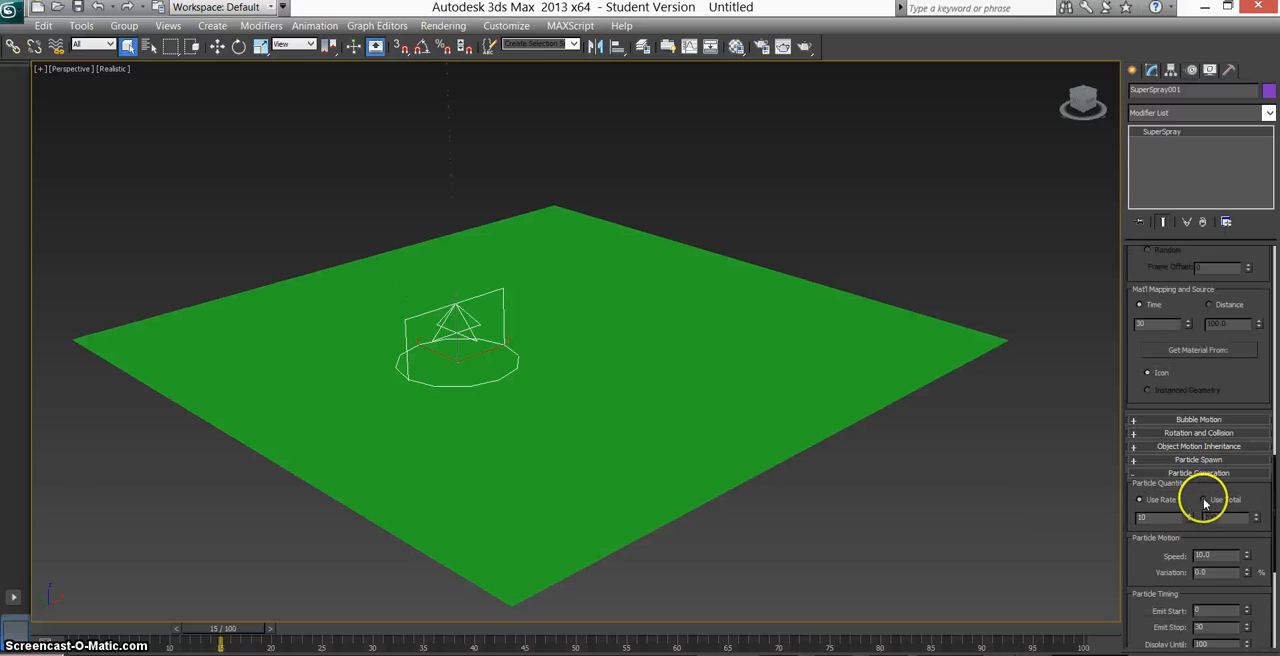
scroll(1206, 468, down, 2)
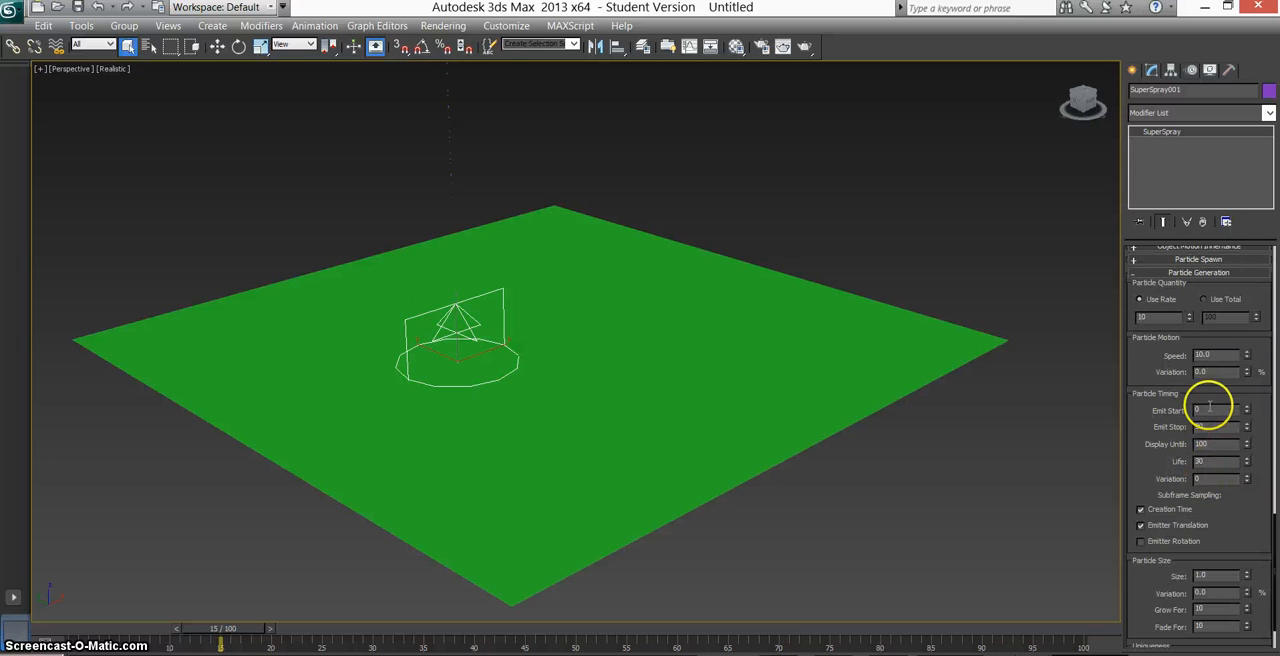
drag(1213, 461, 1156, 462)
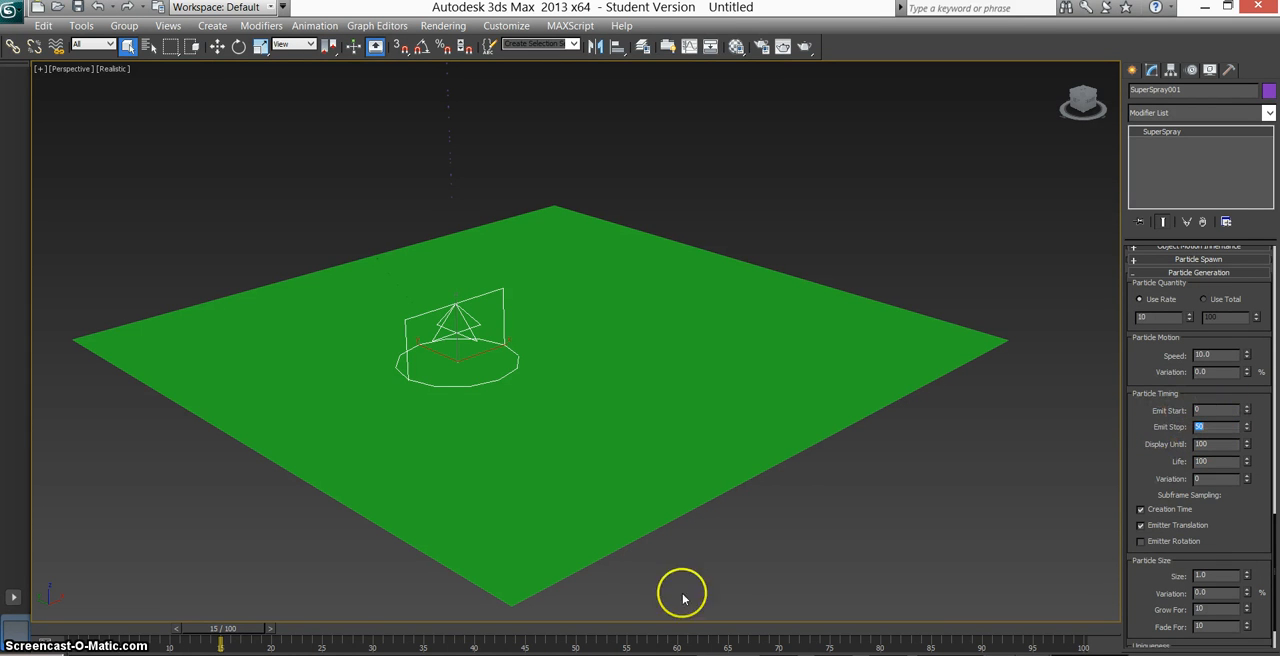
drag(276, 645, 166, 622)
Increase the particle size to about 7.07 and preview the stream at frame 31.
drag(1254, 494, 1245, 397)
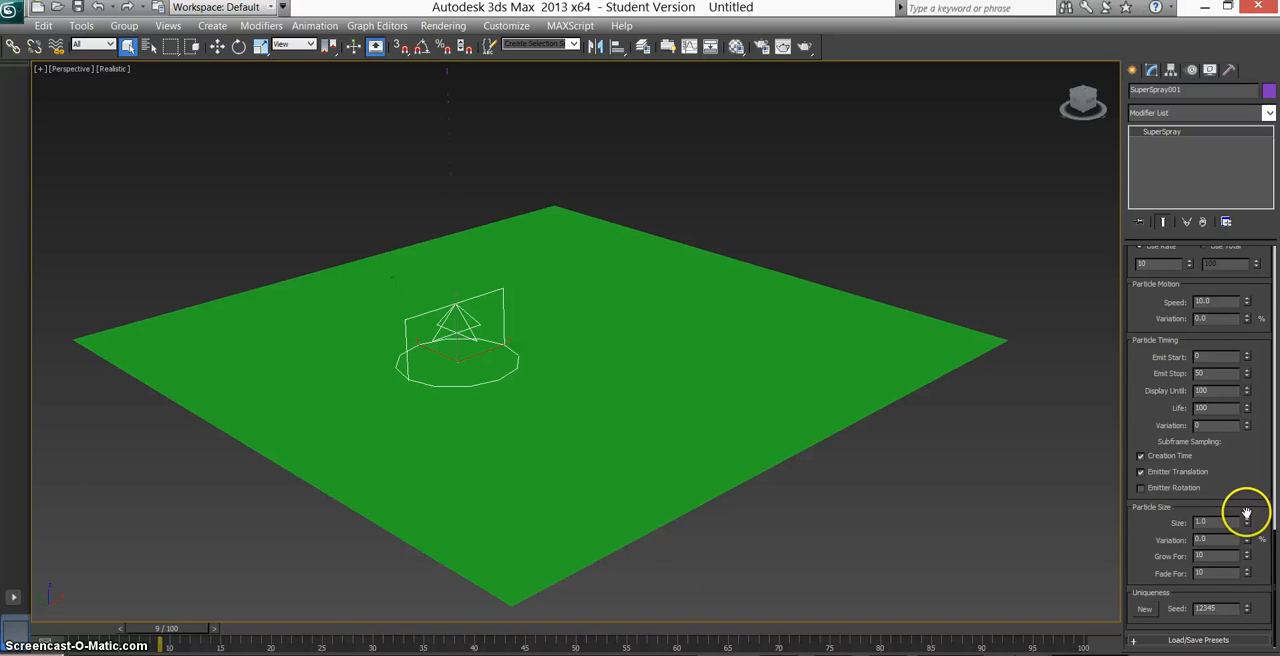
drag(1246, 477, 1258, 105)
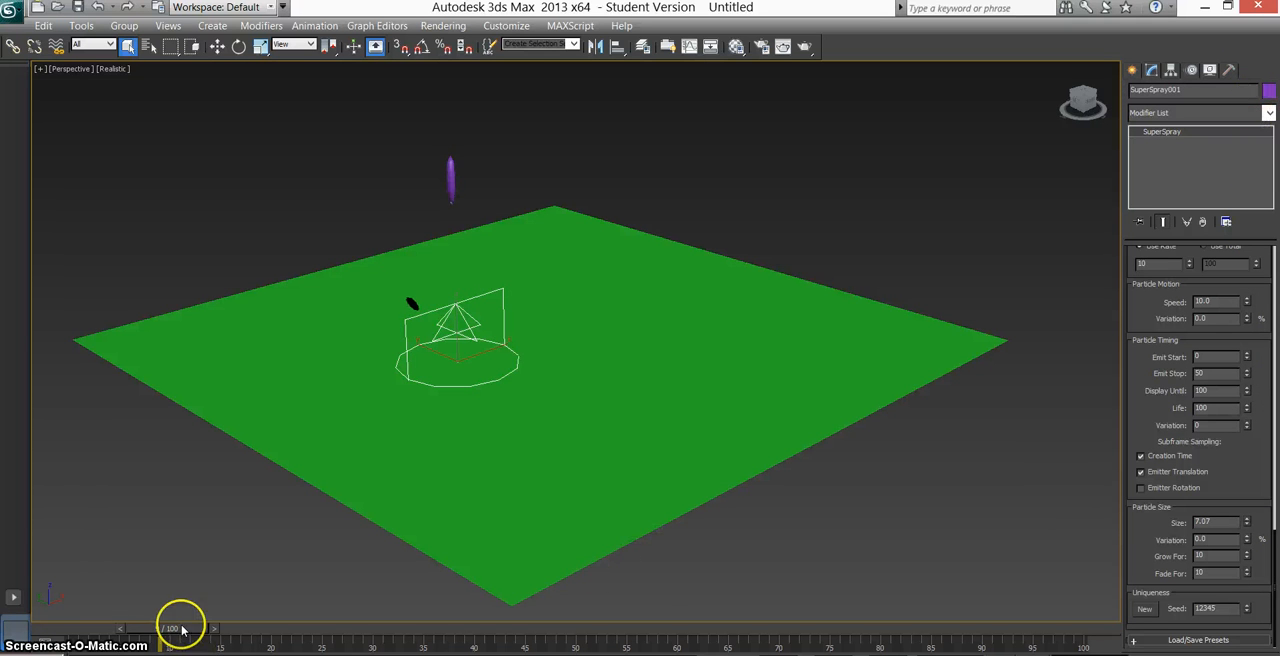
mouse_move(182, 629)
mouse_down()
mouse_move(157, 629)
mouse_move(406, 631)
mouse_up()
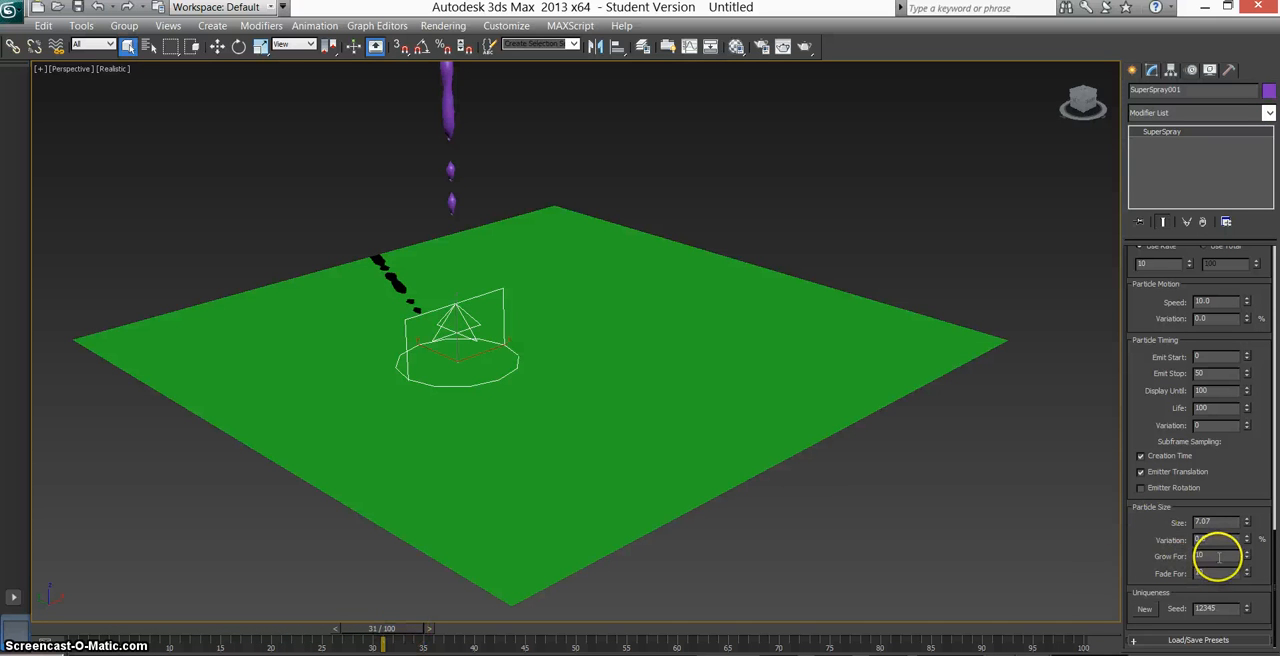
Set the particles' Grow For and Fade For to 0, and reduce their size to about 5.16 at frame 44.
text(0)
key(Return)
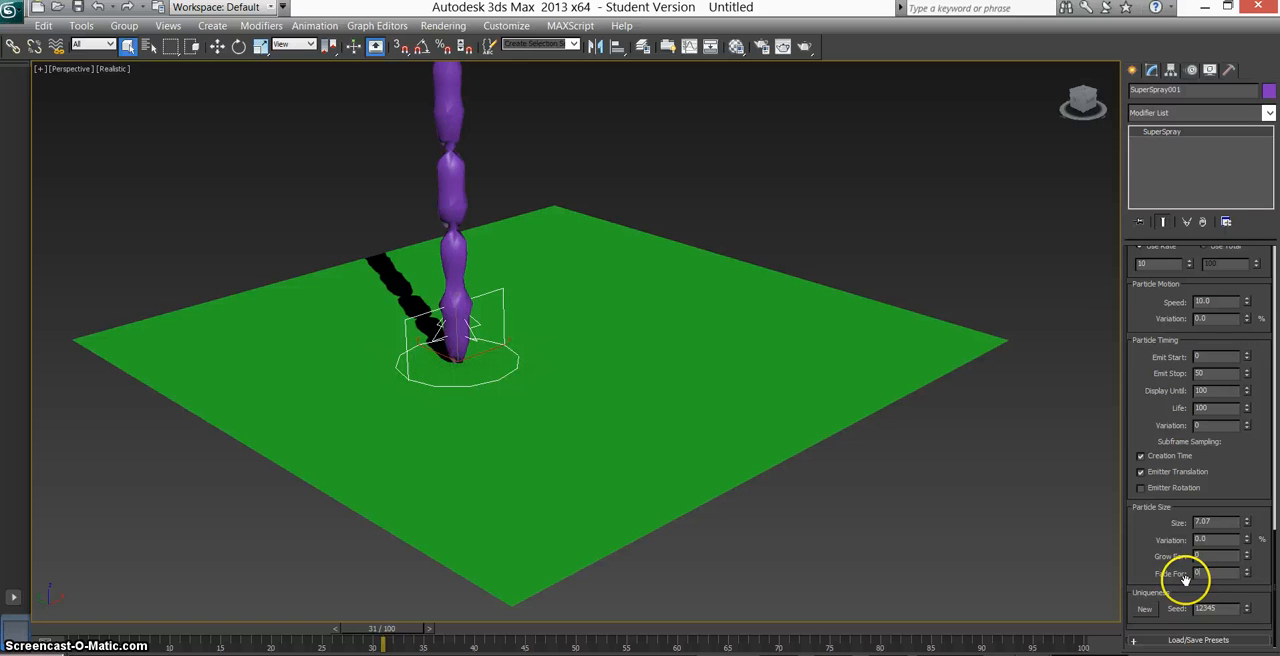
key(Return)
drag(398, 630, 533, 640)
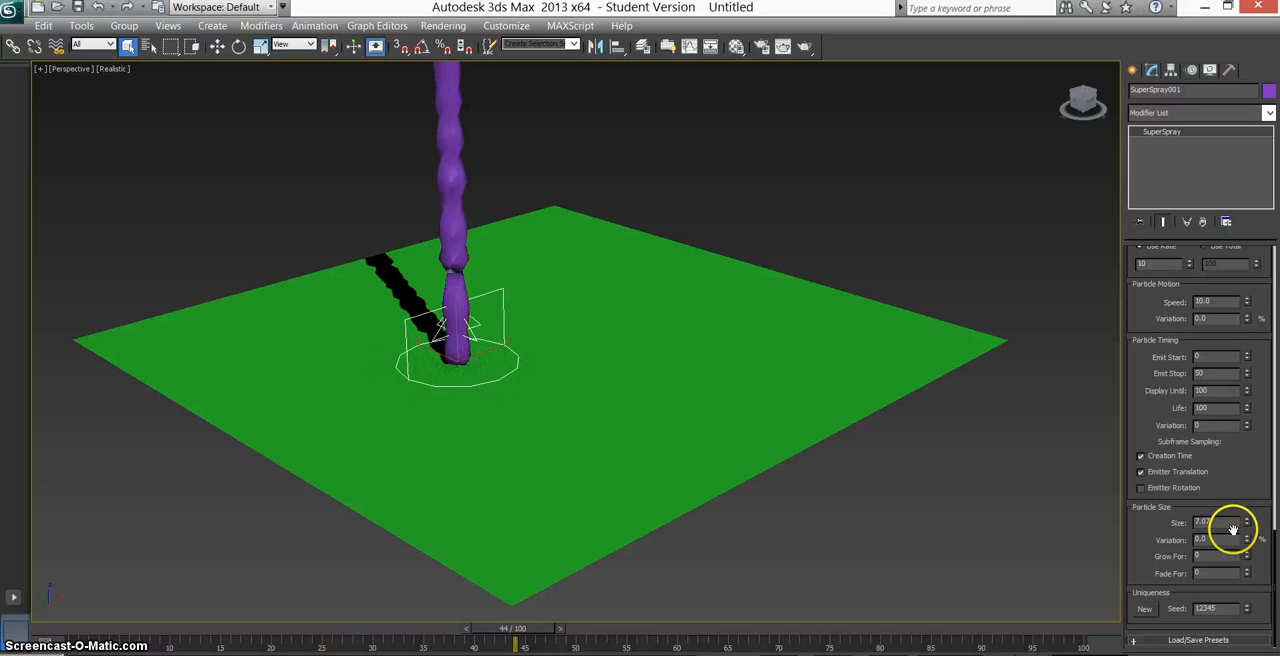
drag(1247, 527, 1246, 537)
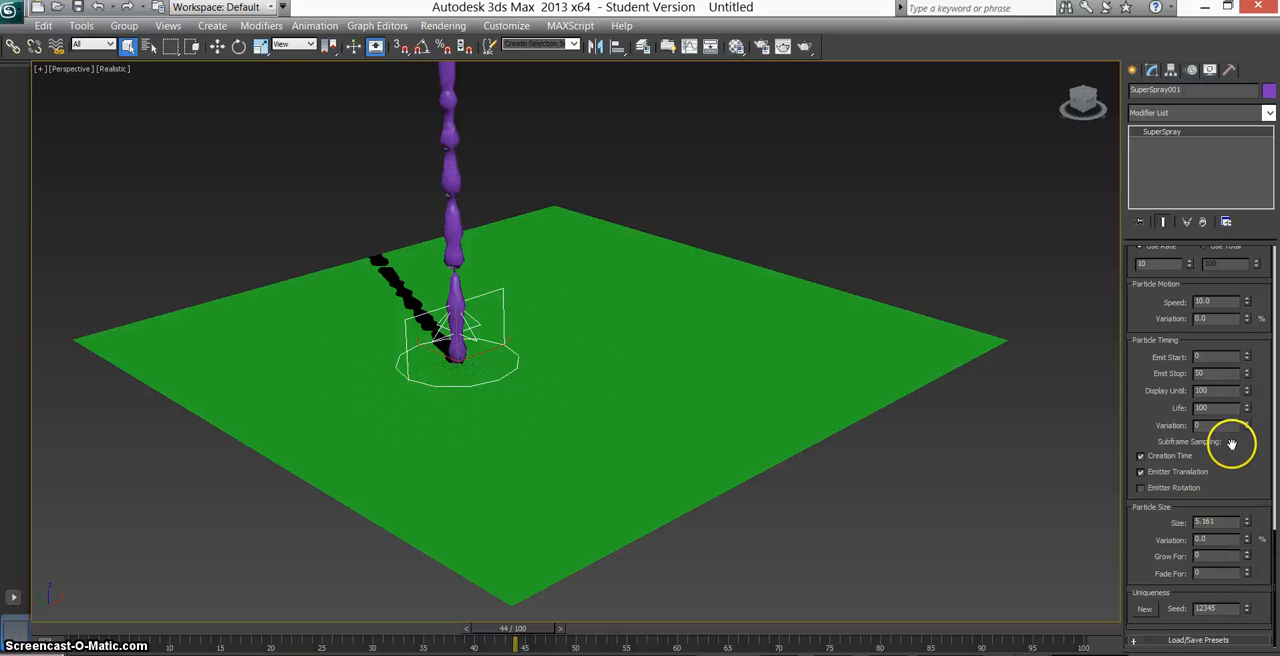
scroll(1226, 465, up, 5)
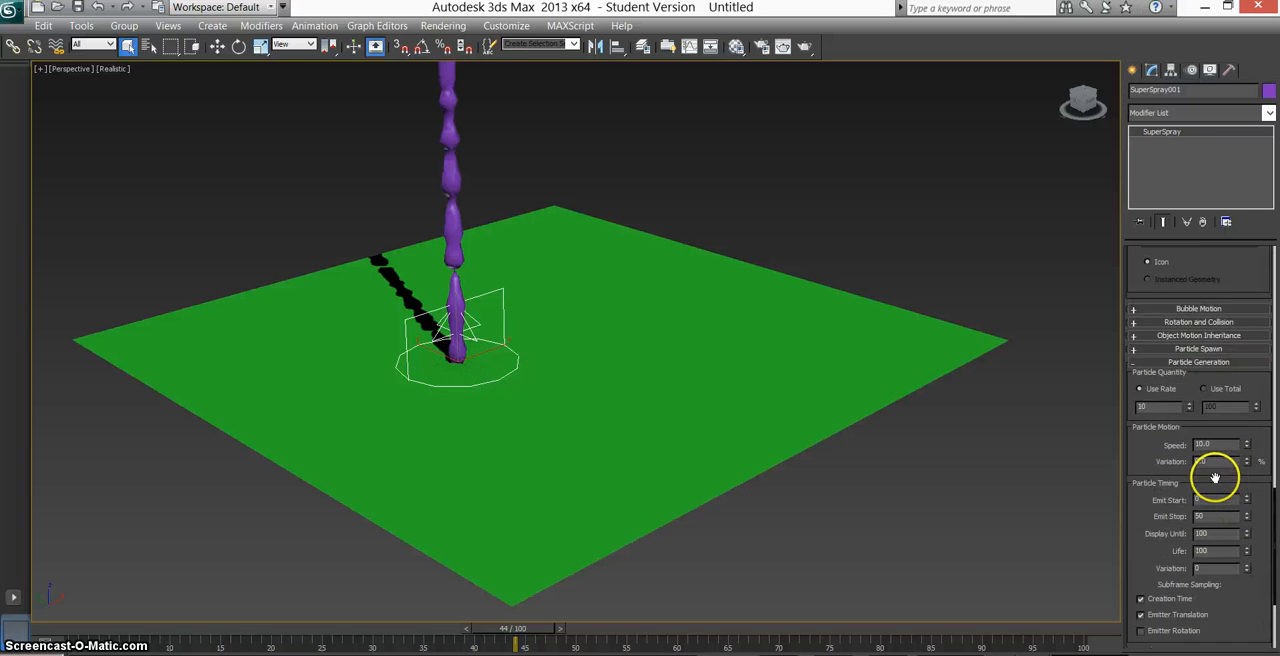
scroll(1215, 478, down, 10)
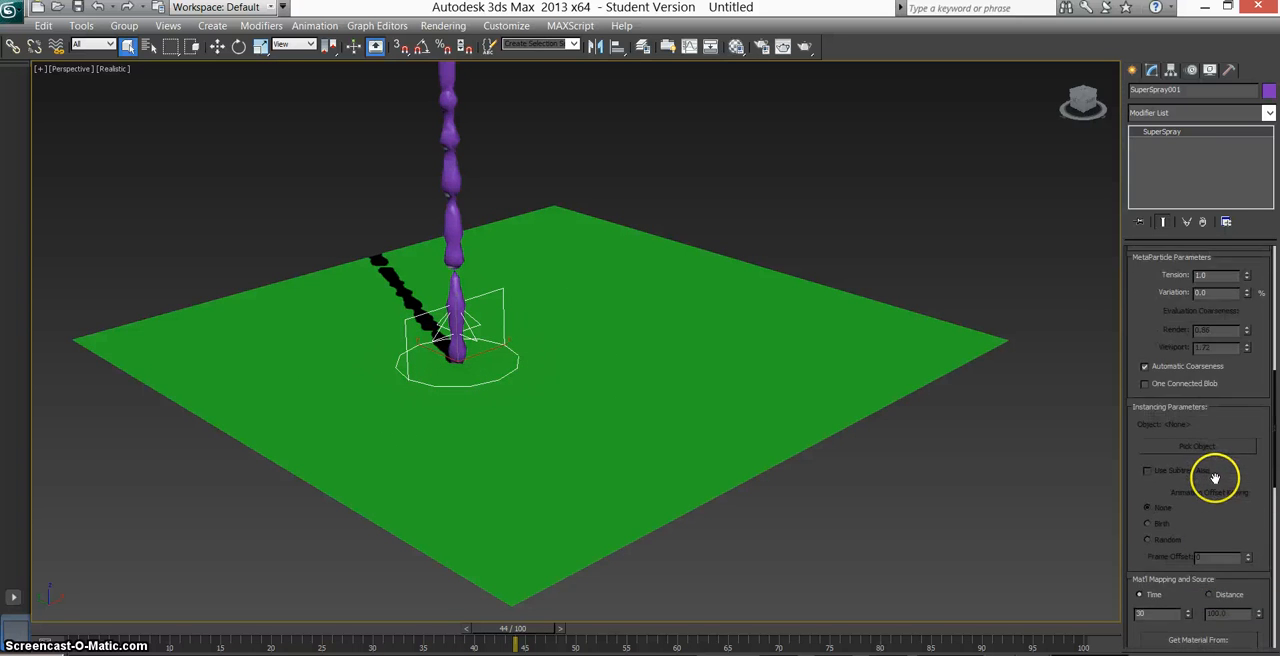
scroll(1215, 478, up, 8)
scroll(1215, 478, up, 5)
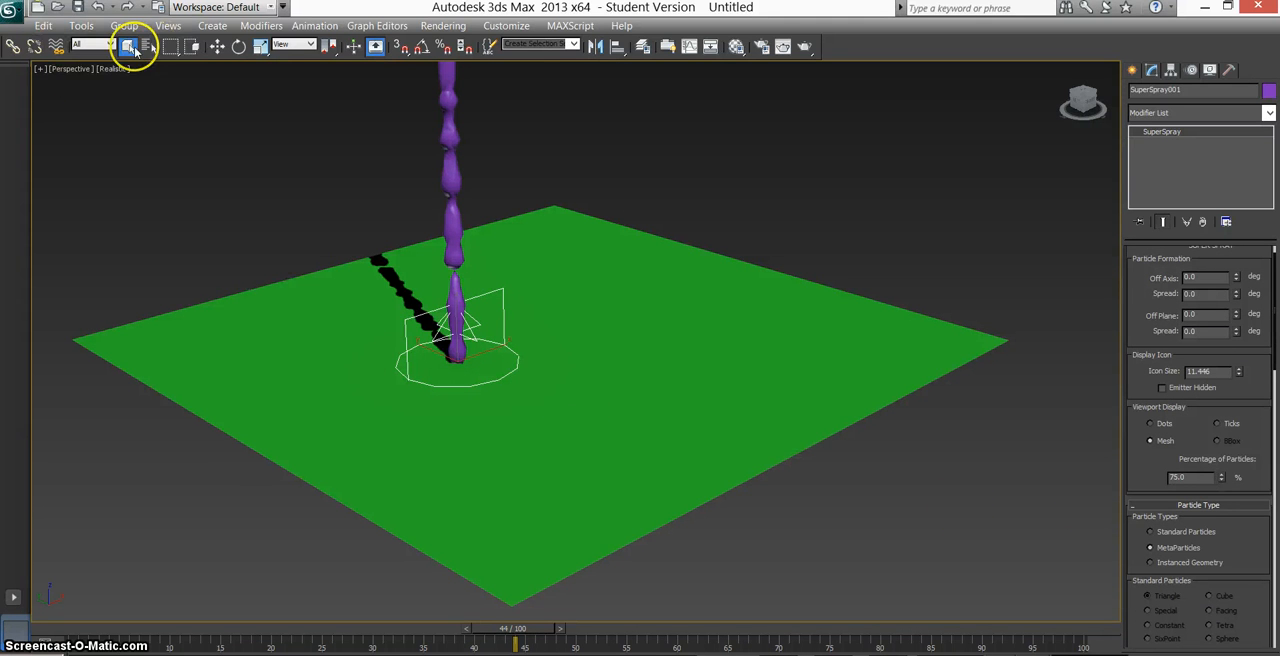
Create a Gravity space warp with an icon size of about 5.9 beside the ground plane.
click(910, 290)
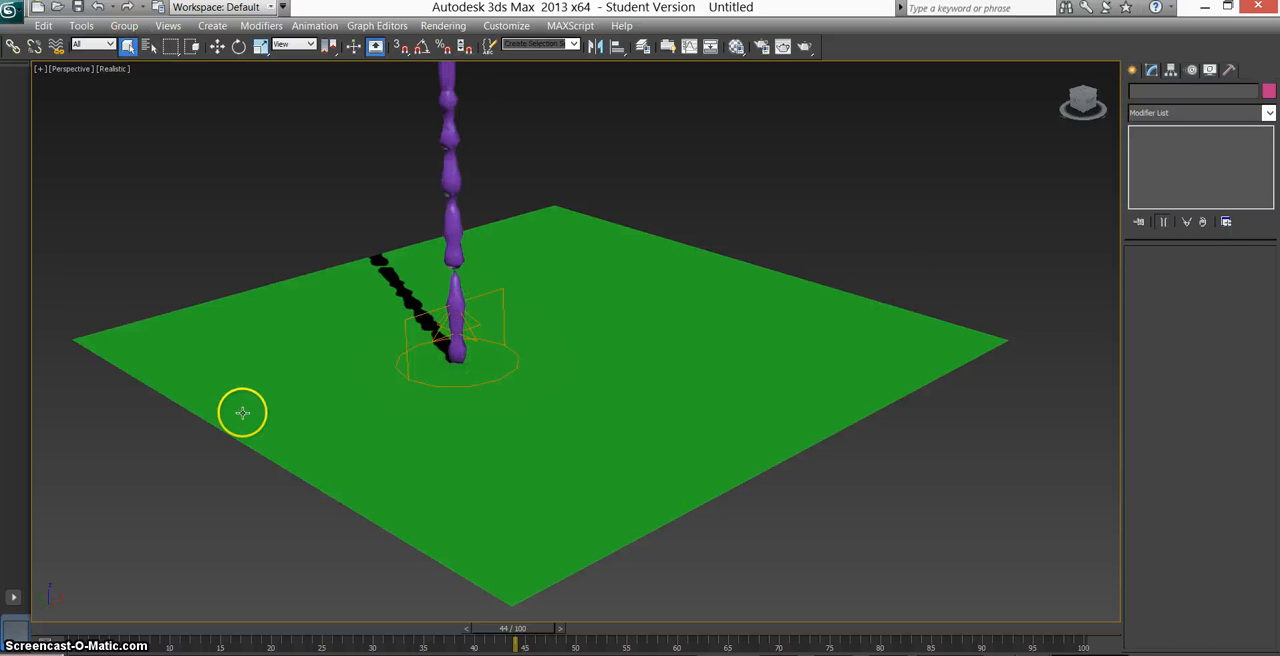
click(1131, 71)
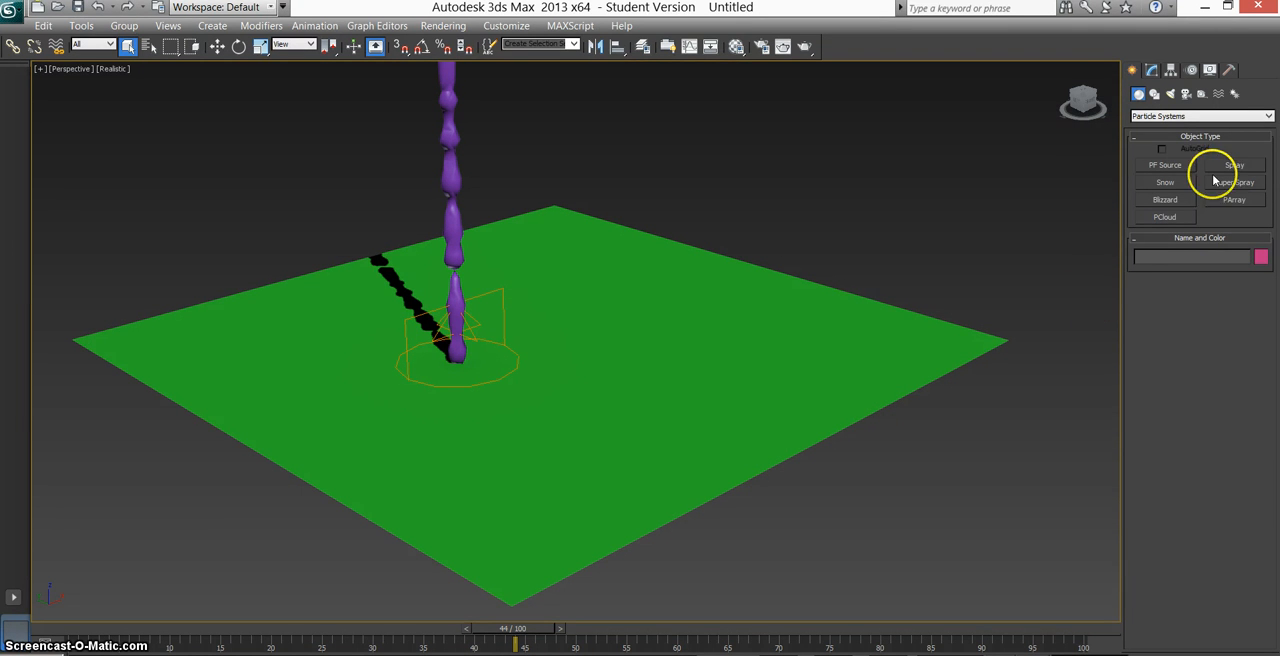
click(1219, 94)
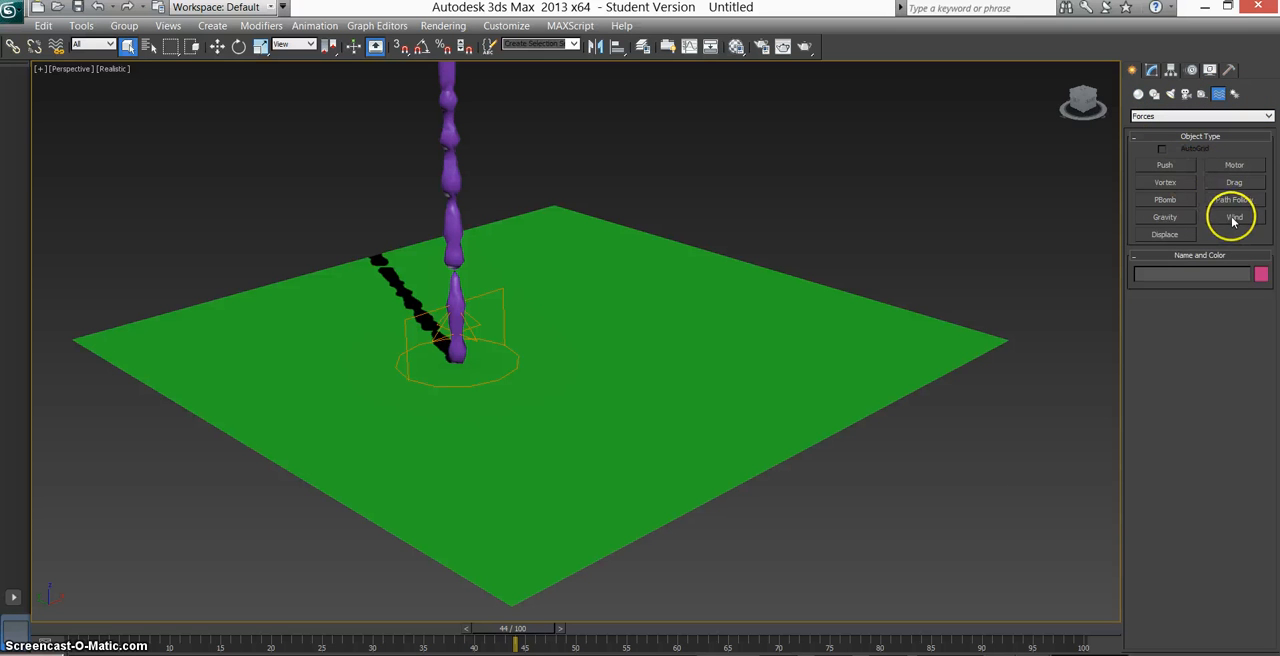
click(1182, 216)
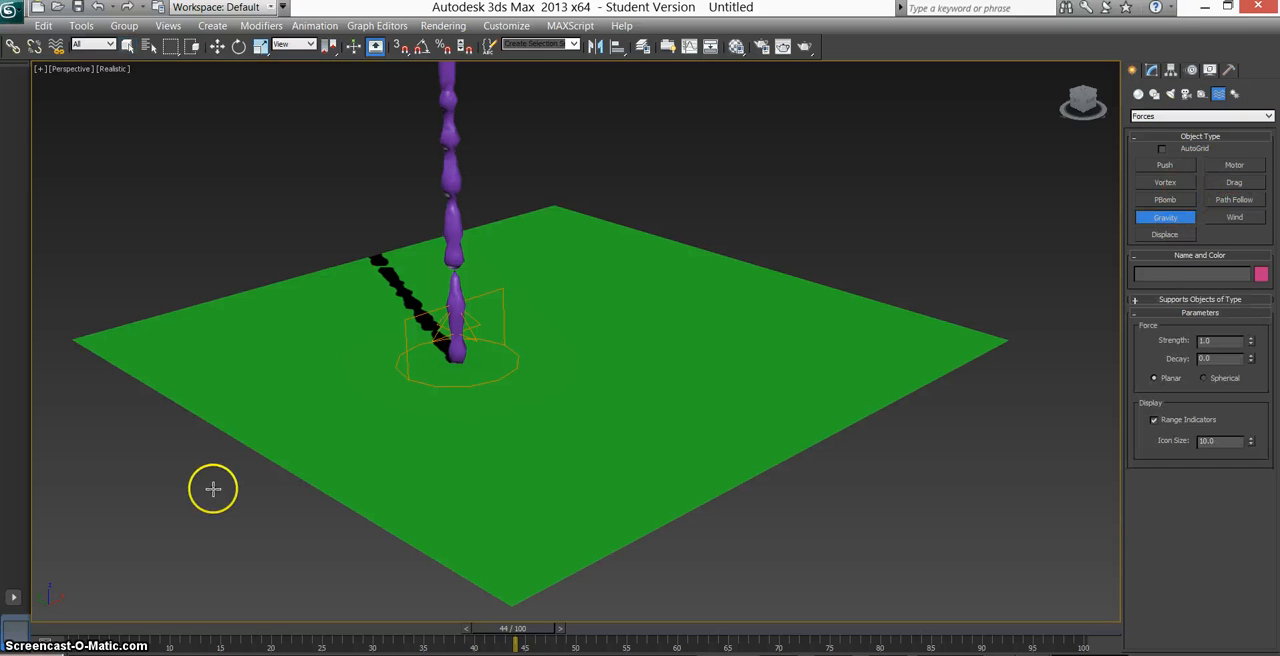
mouse_move(94, 488)
mouse_down()
mouse_move(126, 500)
mouse_move(80, 557)
mouse_move(144, 532)
mouse_up()
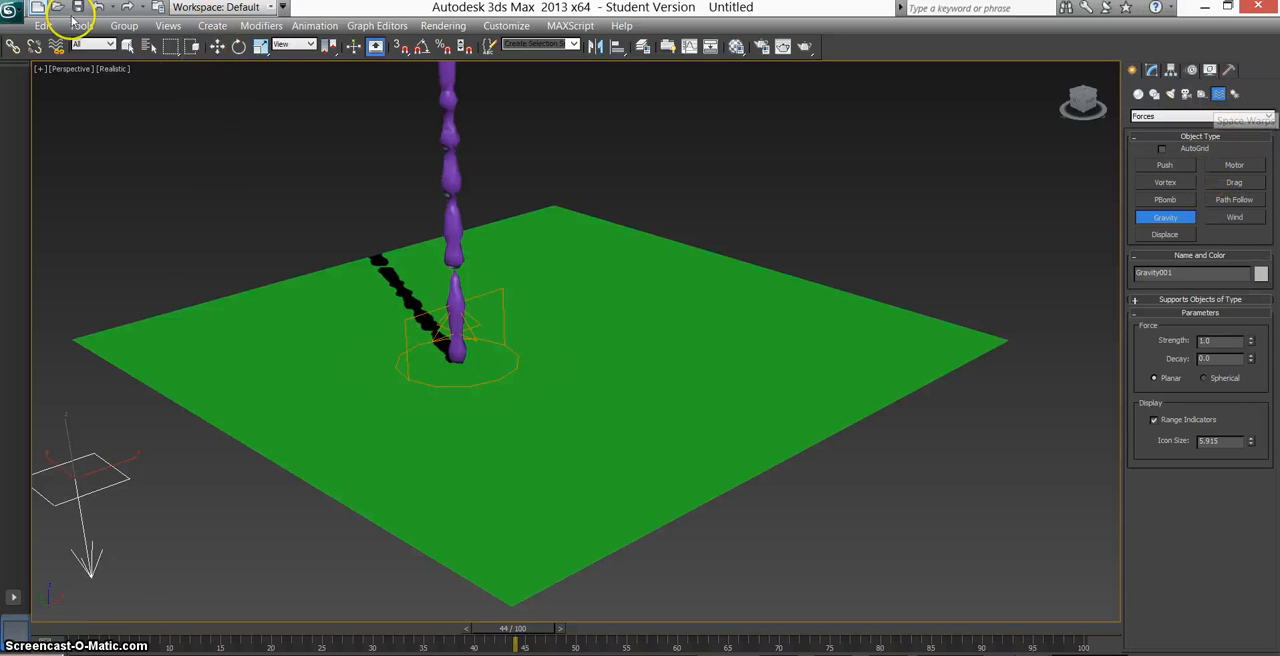
Bind the Gravity space warp to the Super Spray and preview the falling stream at frame 30.
click(56, 47)
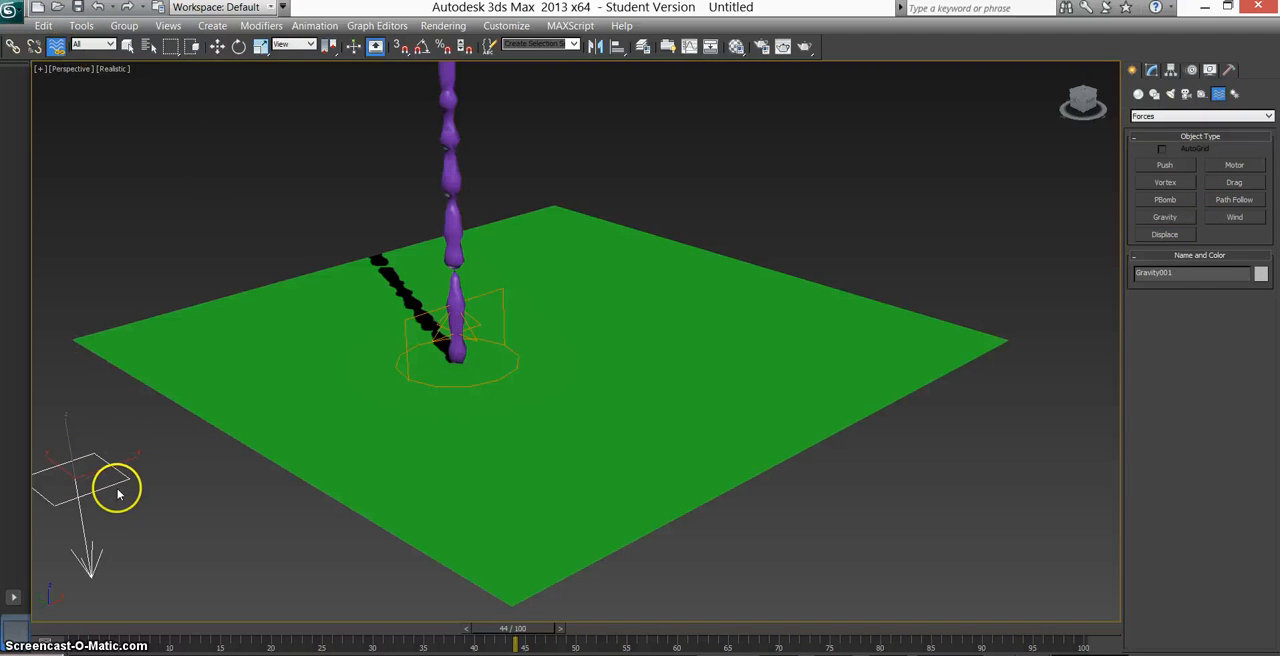
drag(117, 492, 430, 313)
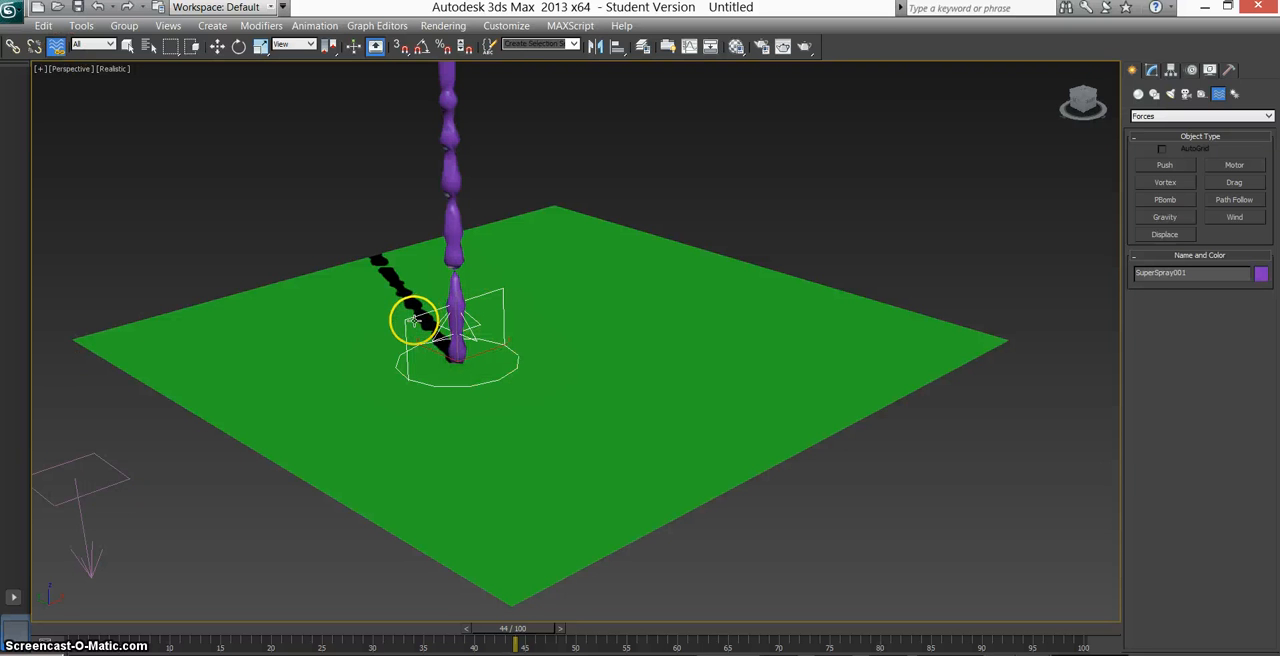
mouse_move(410, 322)
mouse_down()
mouse_move(366, 320)
mouse_move(206, 386)
mouse_move(101, 460)
mouse_up()
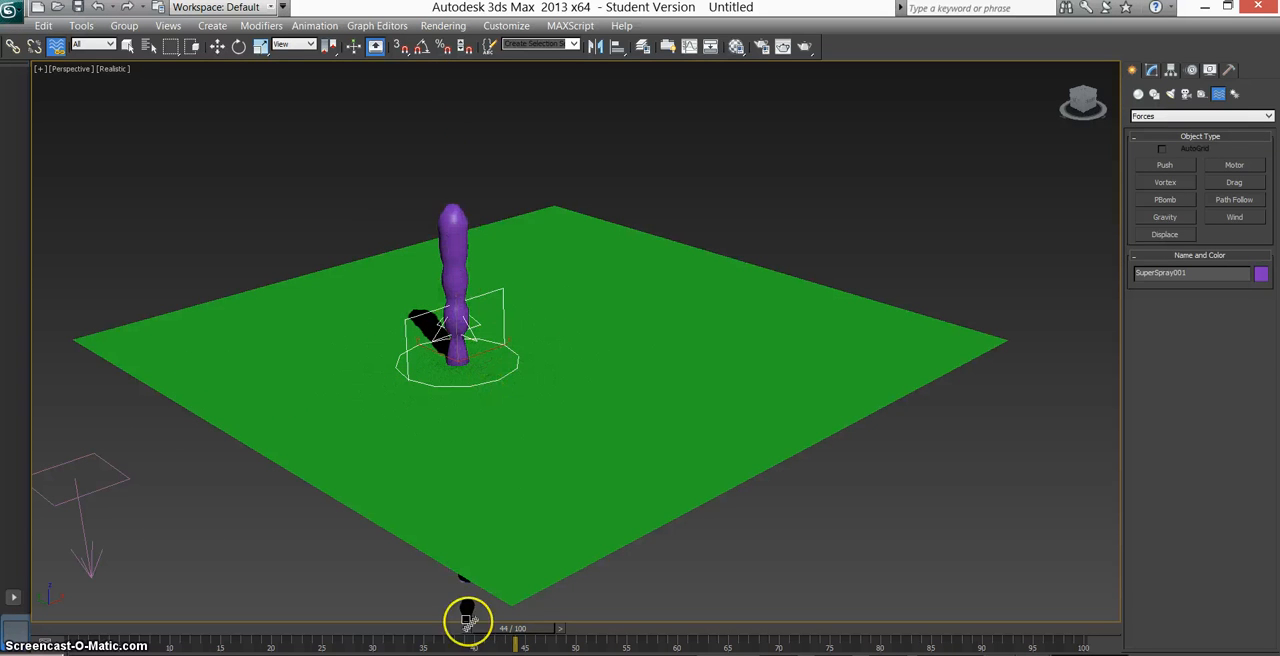
mouse_move(468, 620)
mouse_down()
mouse_move(523, 625)
mouse_move(250, 640)
mouse_move(545, 640)
mouse_move(512, 645)
mouse_up()
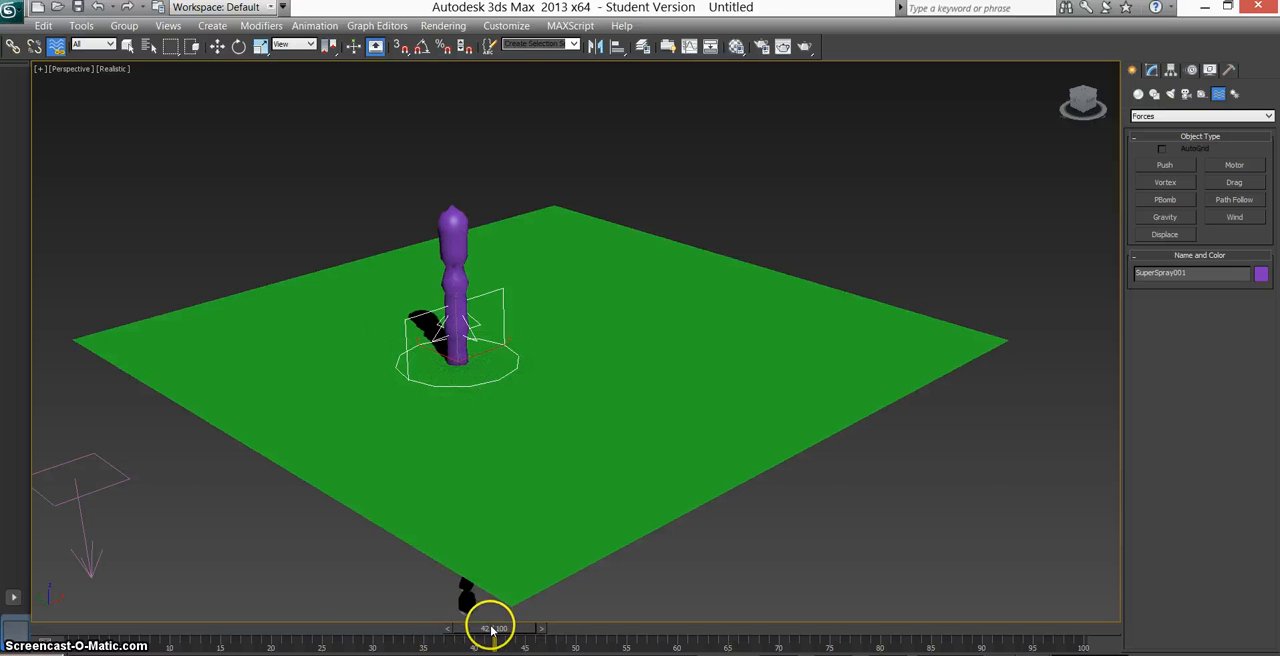
mouse_move(489, 623)
mouse_down()
mouse_move(337, 633)
mouse_move(380, 626)
mouse_up()
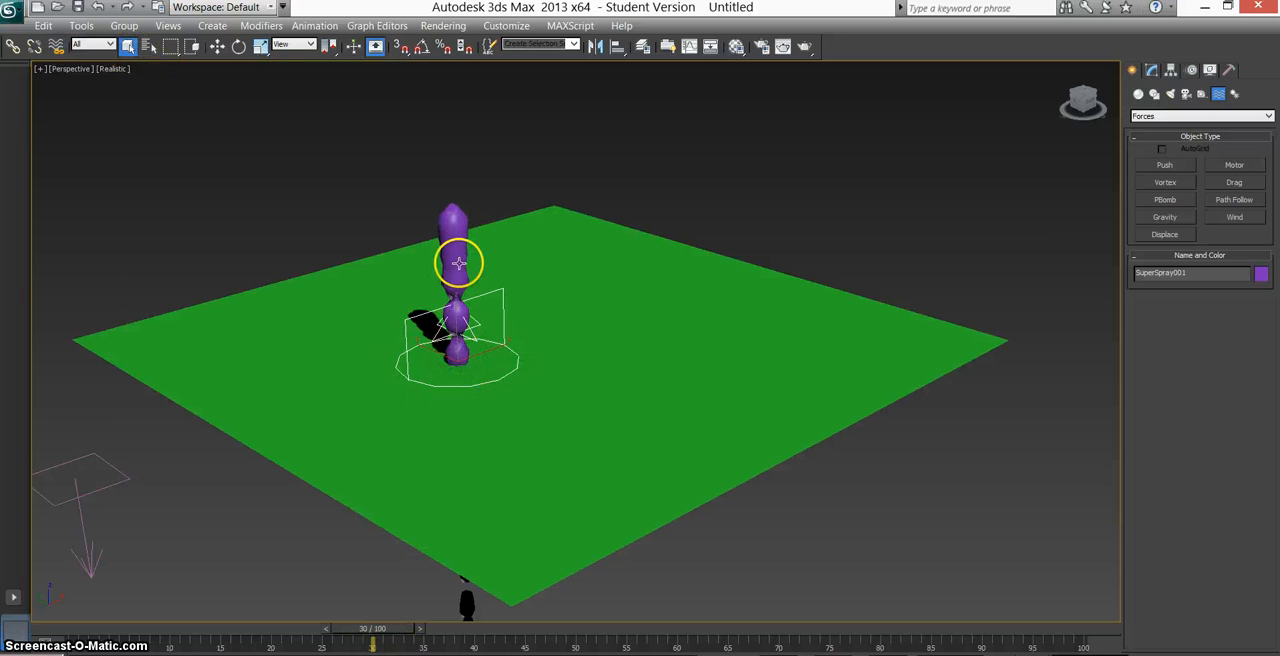
Set the Super Spray's Off Axis angle to 12 degrees and preview the arc at frame 32.
click(1151, 70)
click(1168, 142)
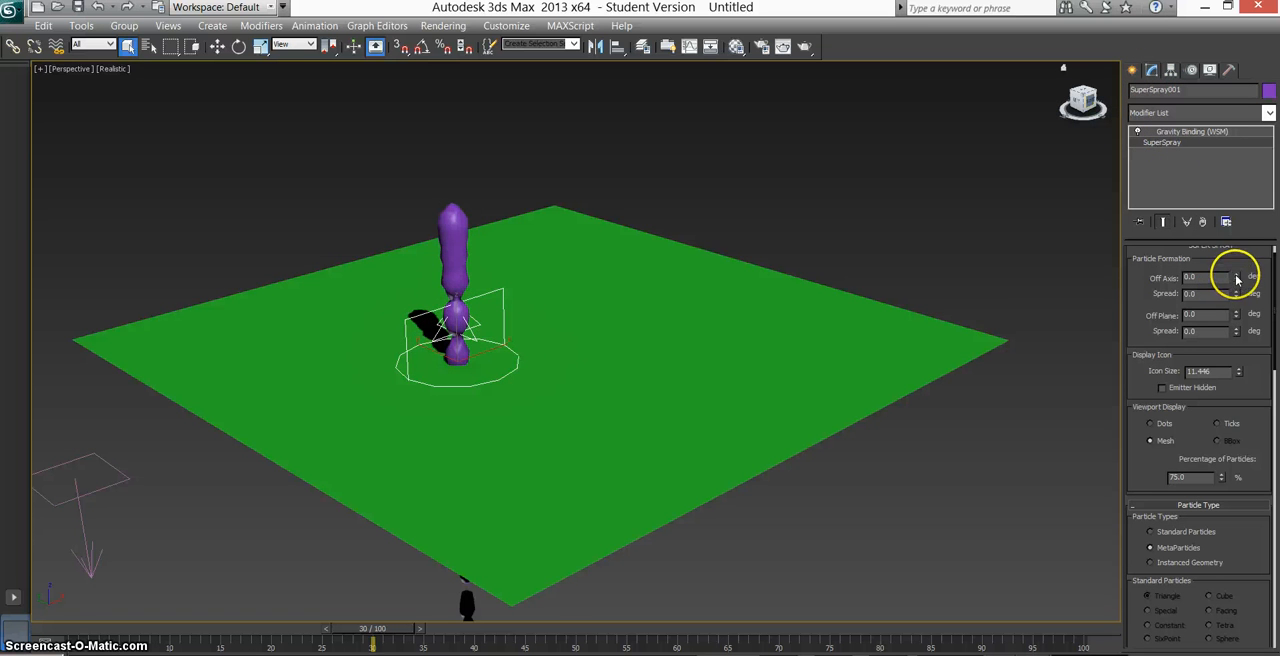
drag(1236, 279, 1237, 272)
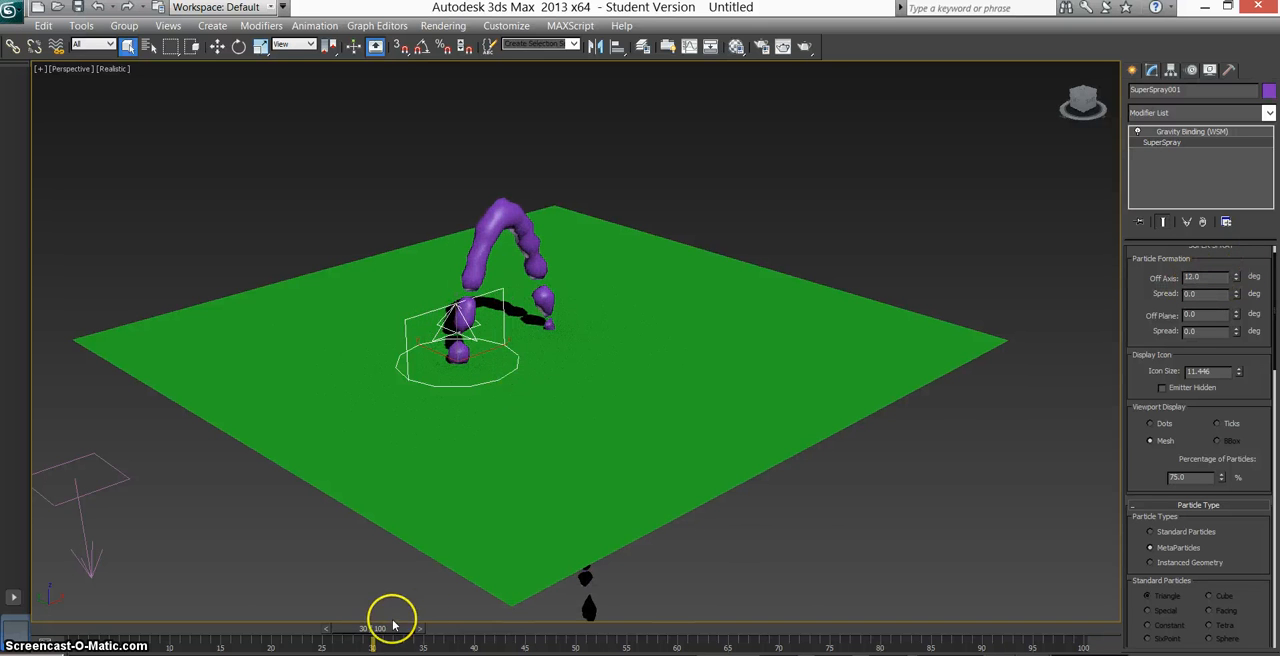
mouse_move(387, 628)
mouse_down()
mouse_move(229, 630)
mouse_move(405, 628)
mouse_up()
key(q)
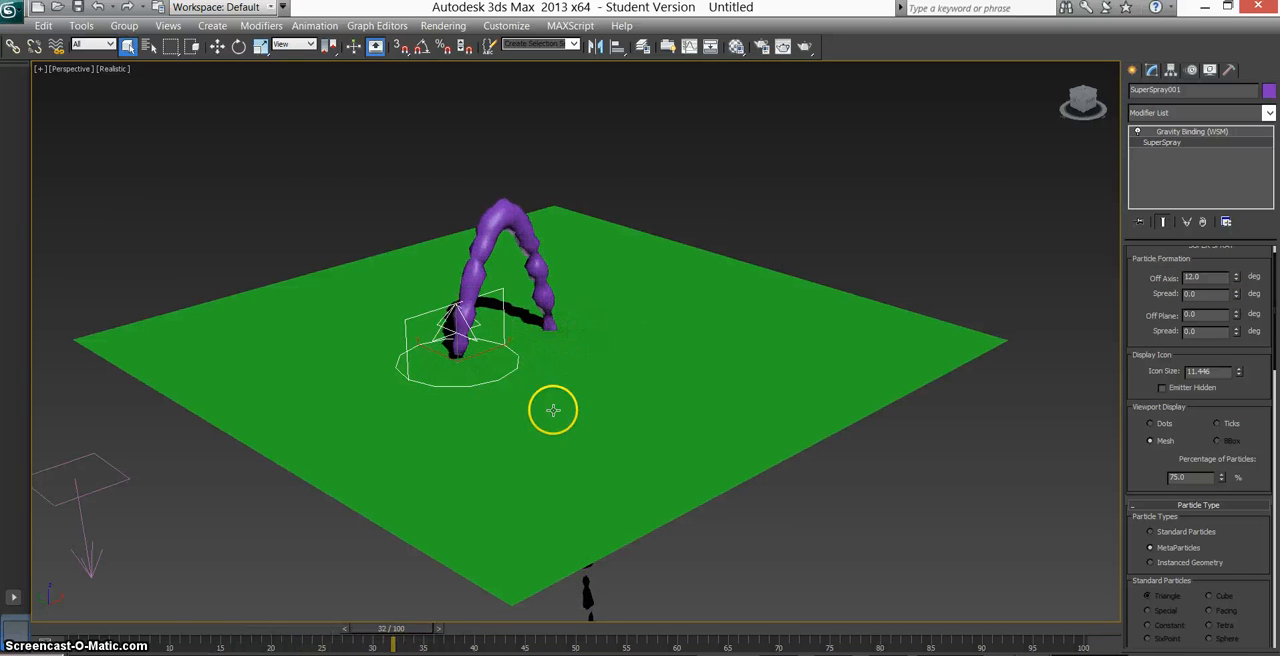
Create a Deflector space warp of about 134 by 134 covering the whole ground plane.
click(1151, 69)
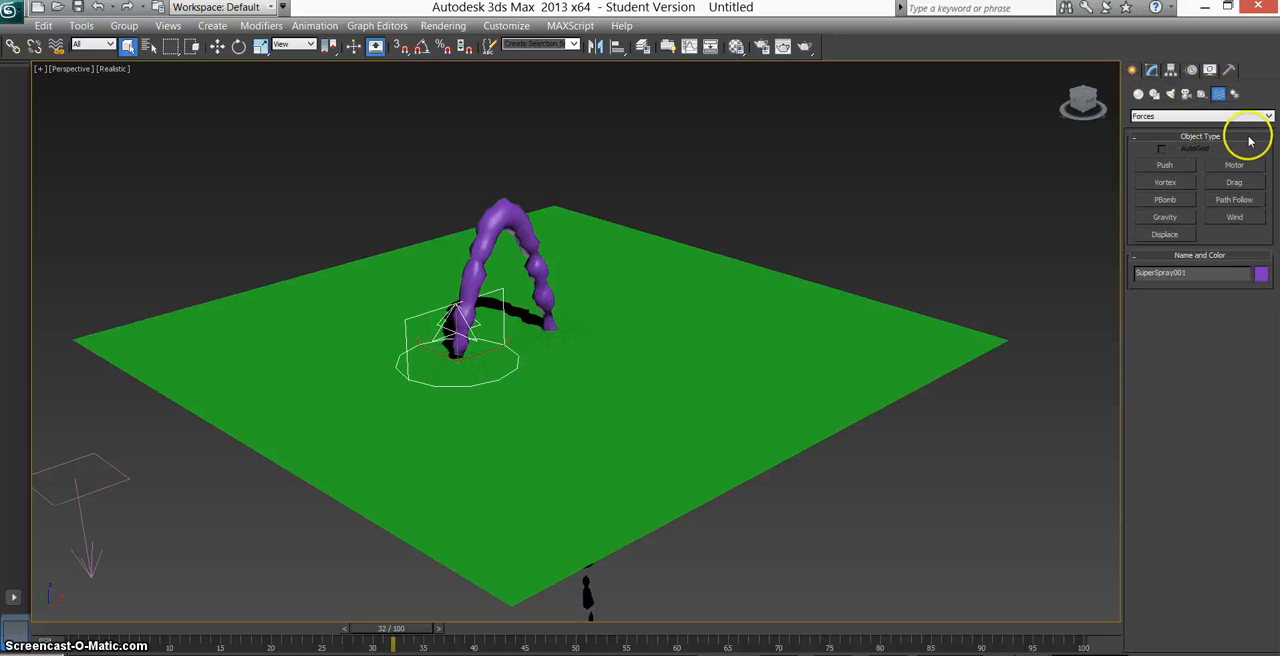
click(1182, 117)
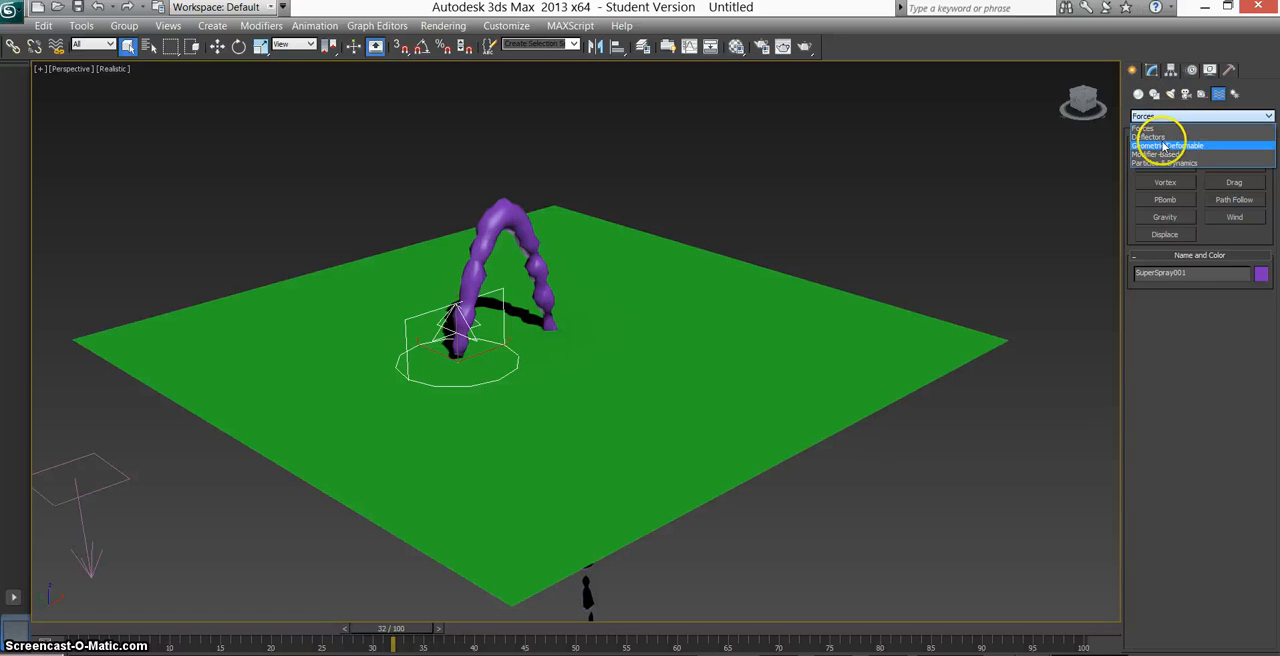
click(1155, 137)
click(1235, 201)
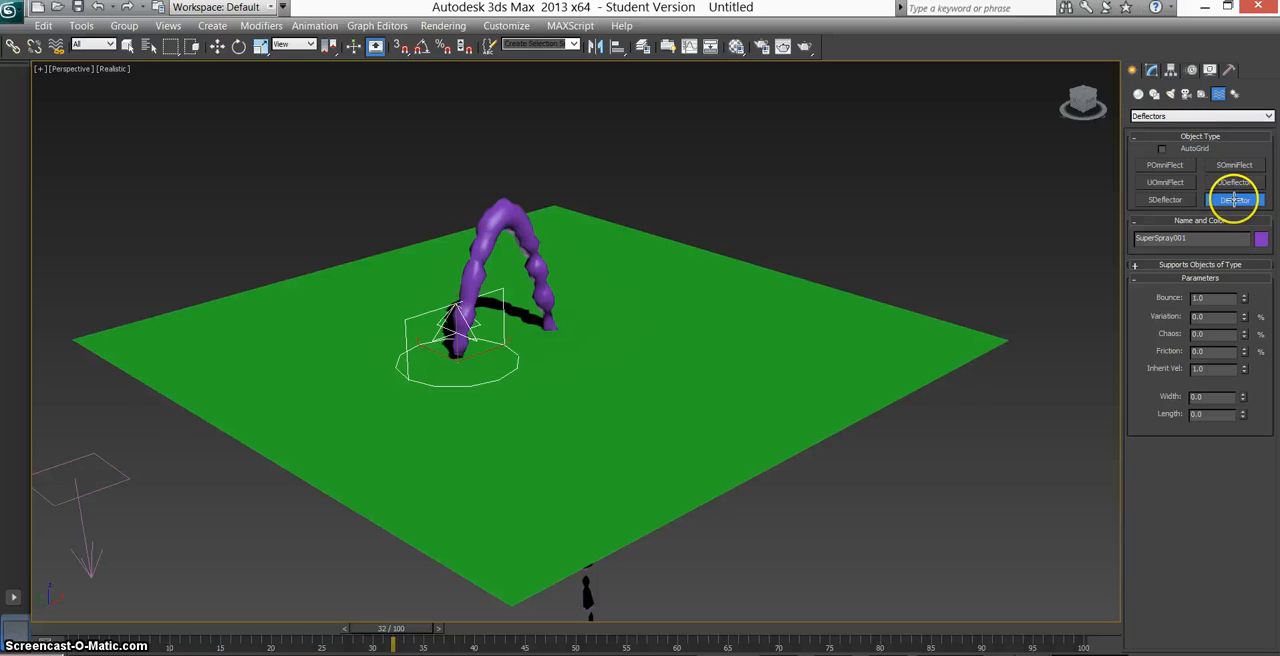
drag(40, 343, 1040, 342)
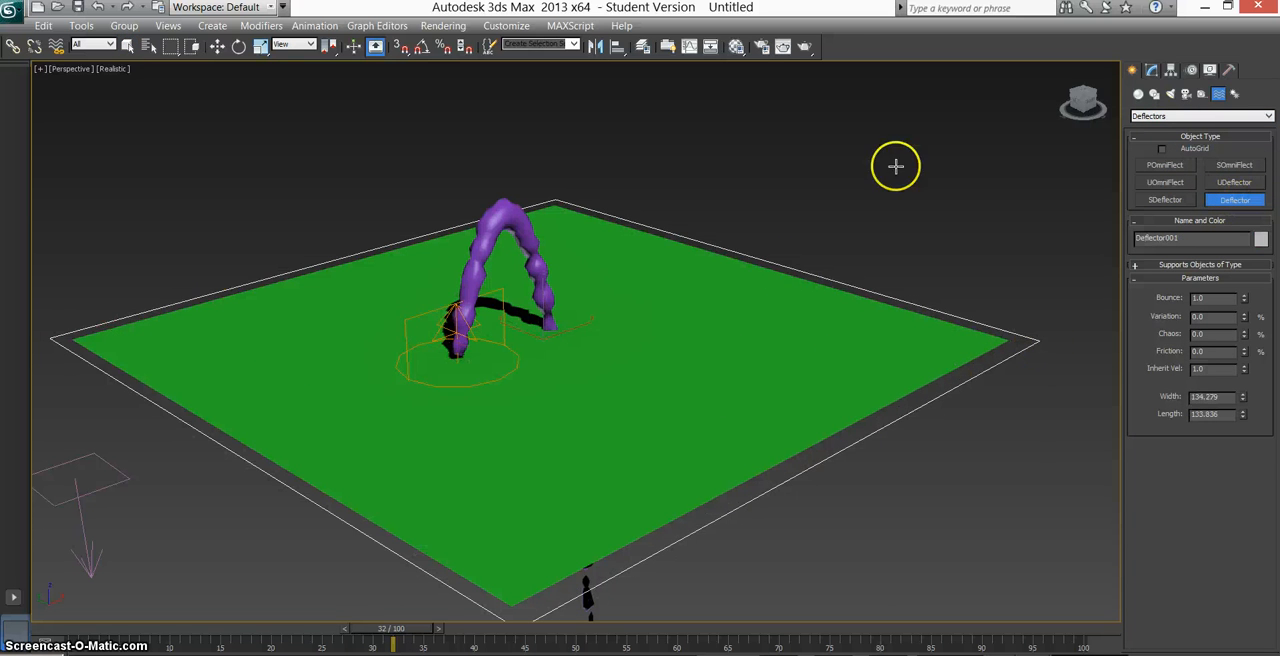
click(127, 48)
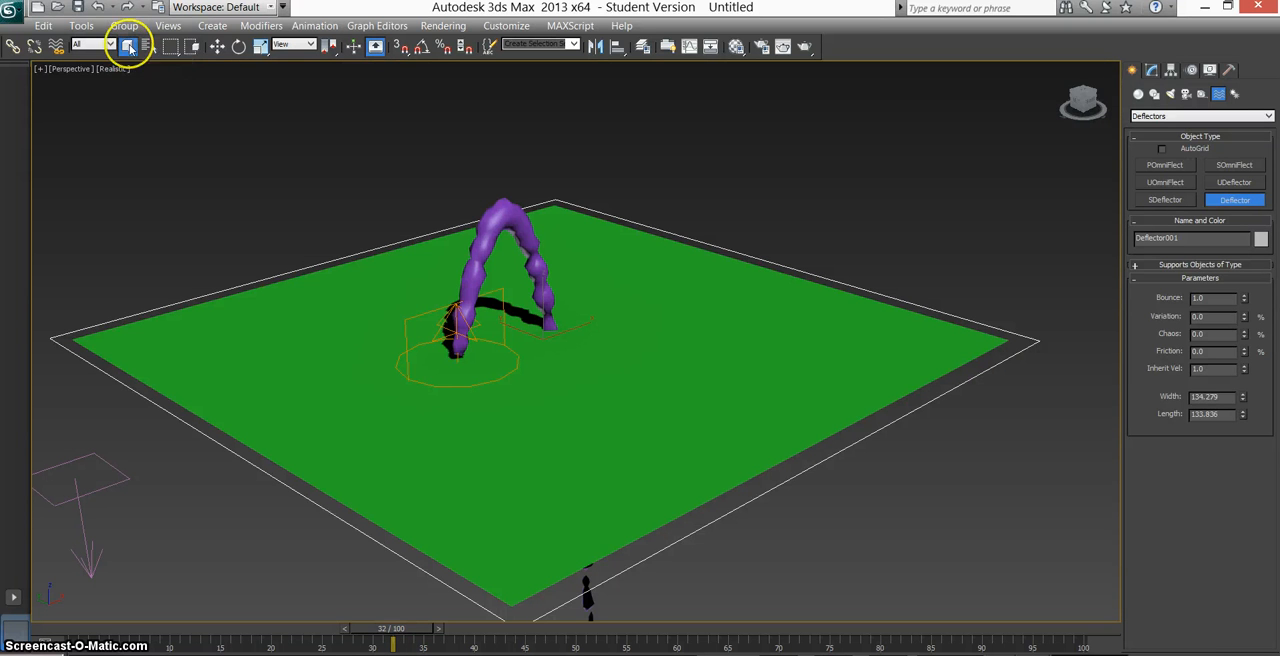
Bind the Super Spray to the Deflector around the ground plane and preview the particles at frame 24.
click(57, 48)
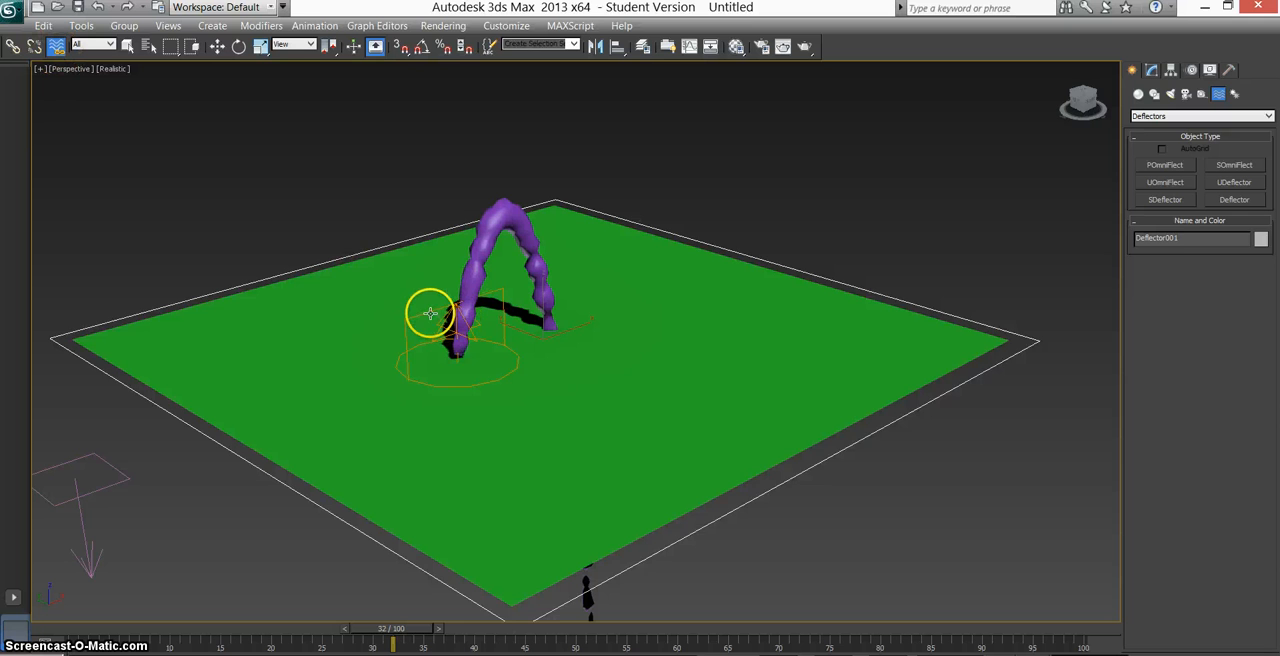
drag(430, 314, 157, 309)
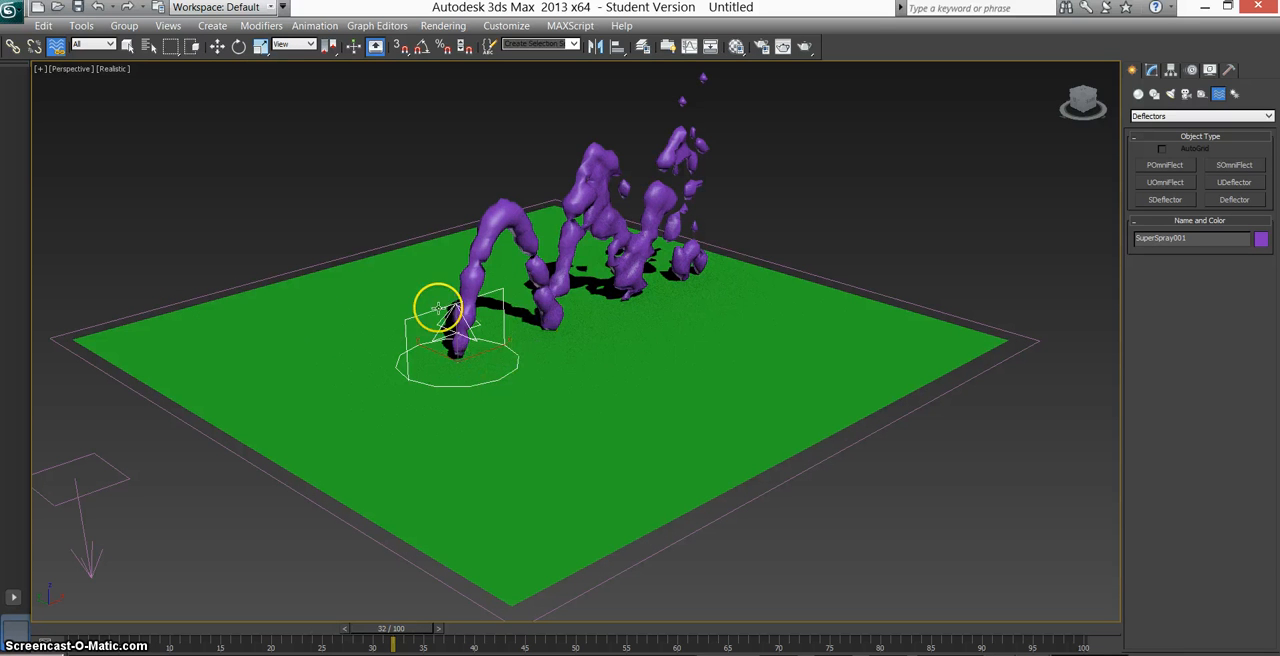
mouse_move(397, 626)
mouse_down()
mouse_move(200, 625)
mouse_move(629, 630)
mouse_move(307, 637)
mouse_move(320, 631)
mouse_up()
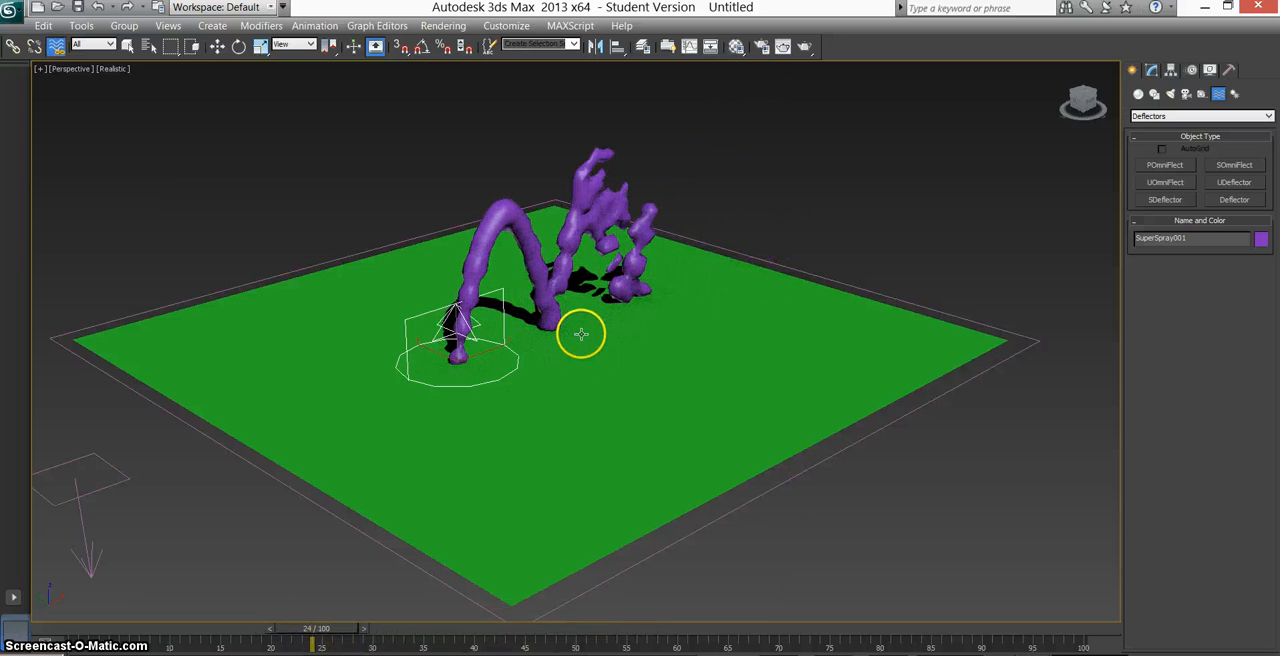
Set the ground Deflector's Bounce to 0.05 and preview the stream at frame 21.
click(127, 46)
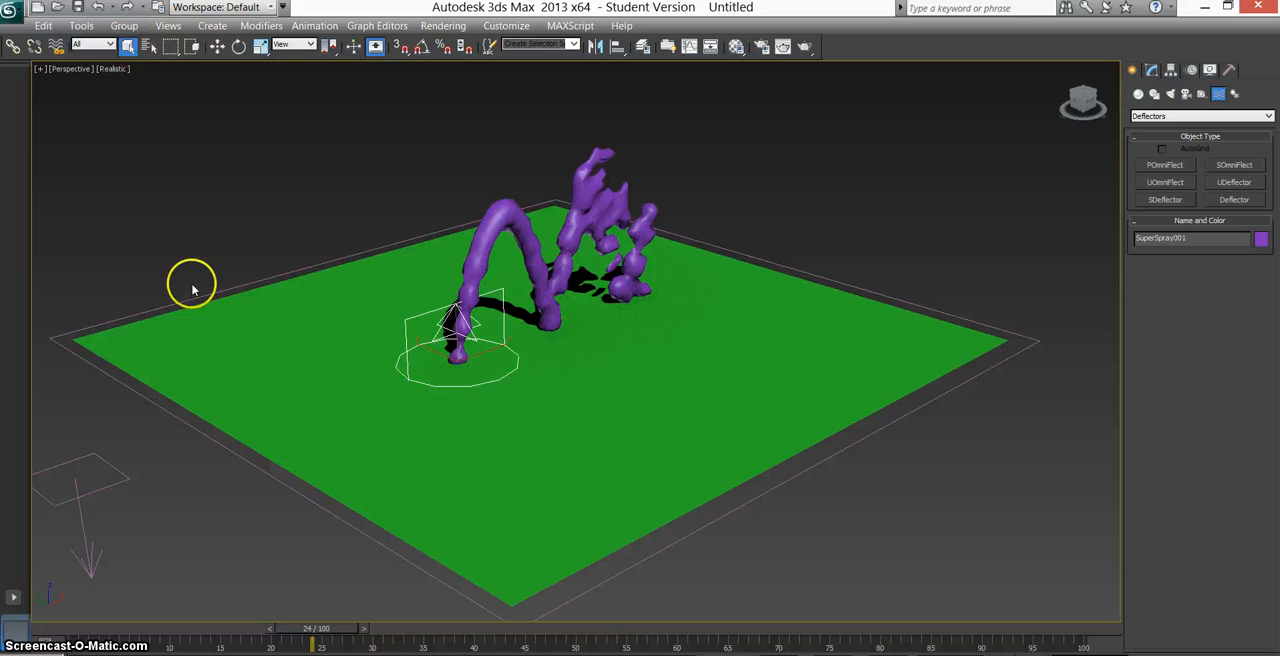
click(123, 317)
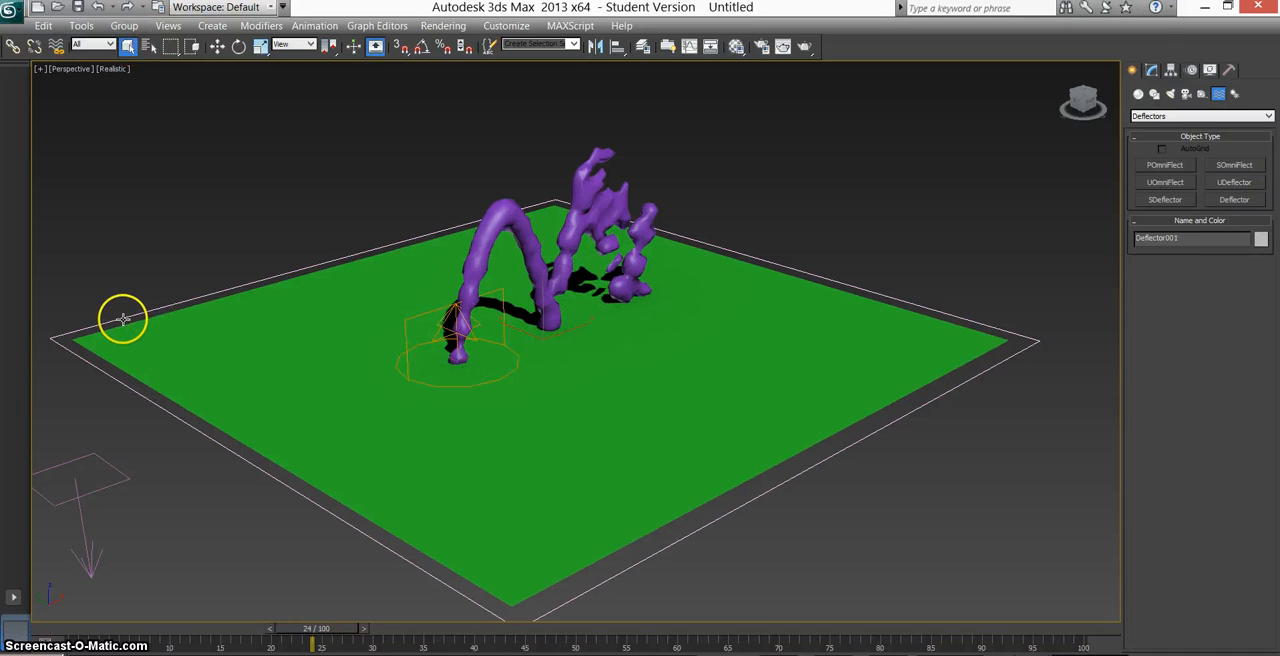
click(1152, 70)
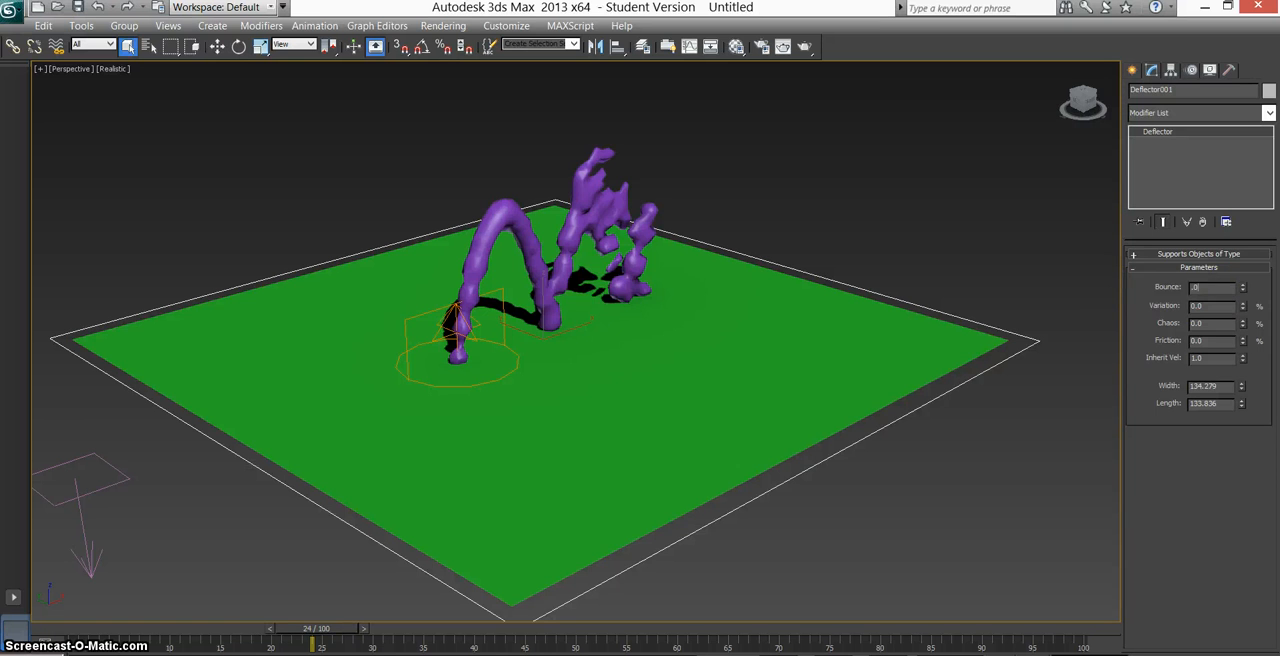
text(5)
key(Return)
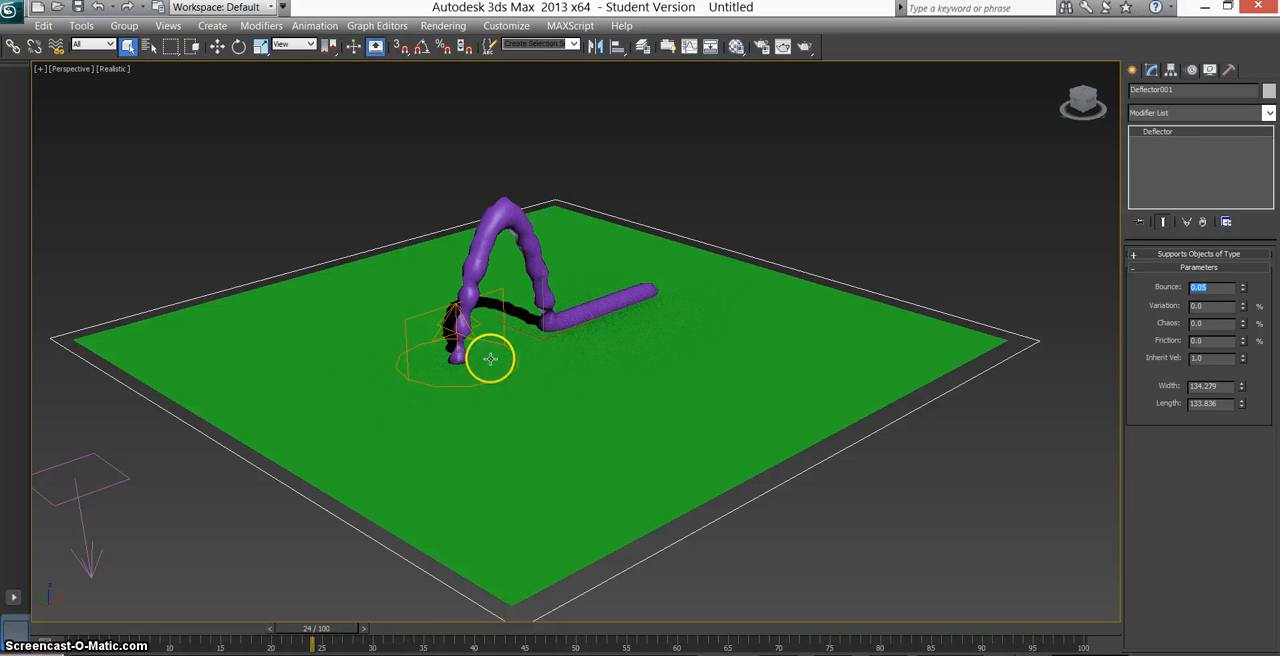
drag(315, 630, 288, 645)
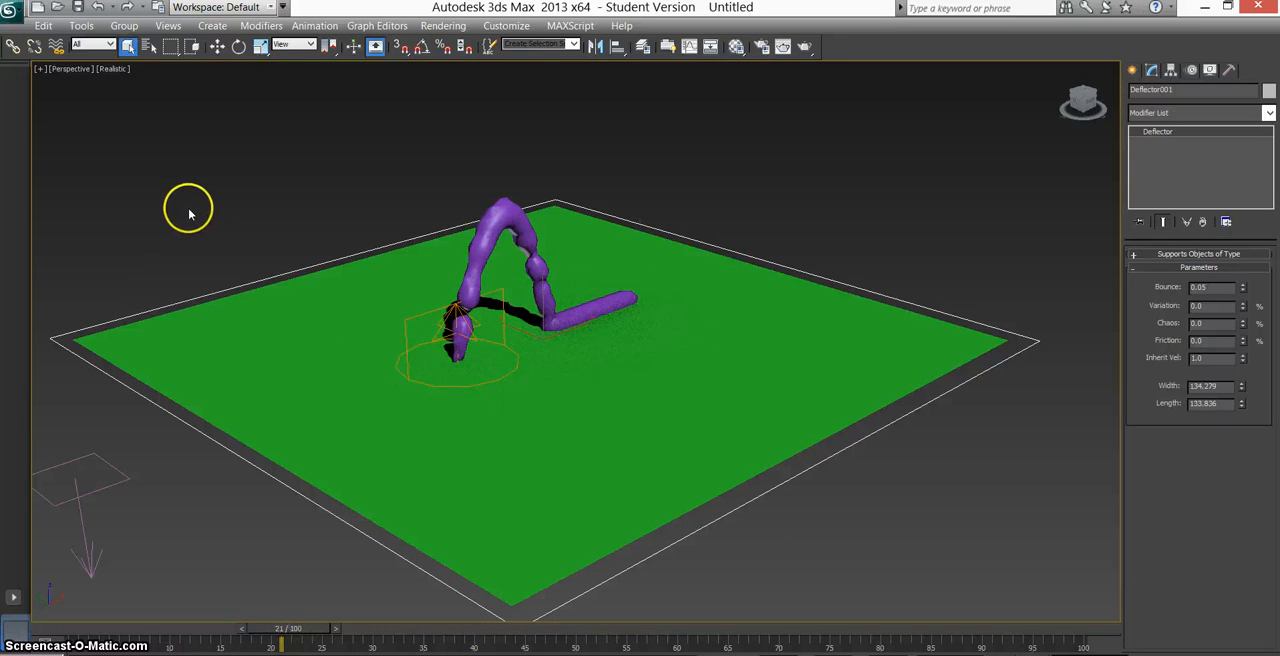
key(F4)
key(F4)
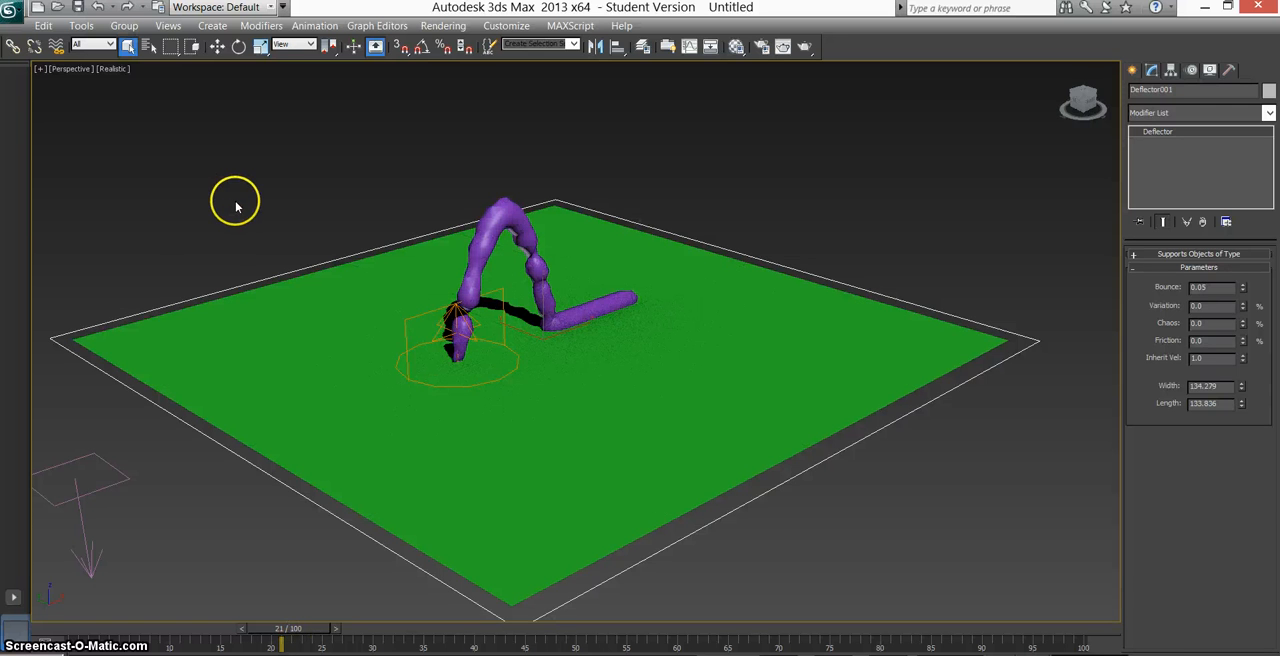
Create a standard box about 30.3 long, 9.3 wide and 7.5 high on the plane, in the path of the stream.
click(232, 197)
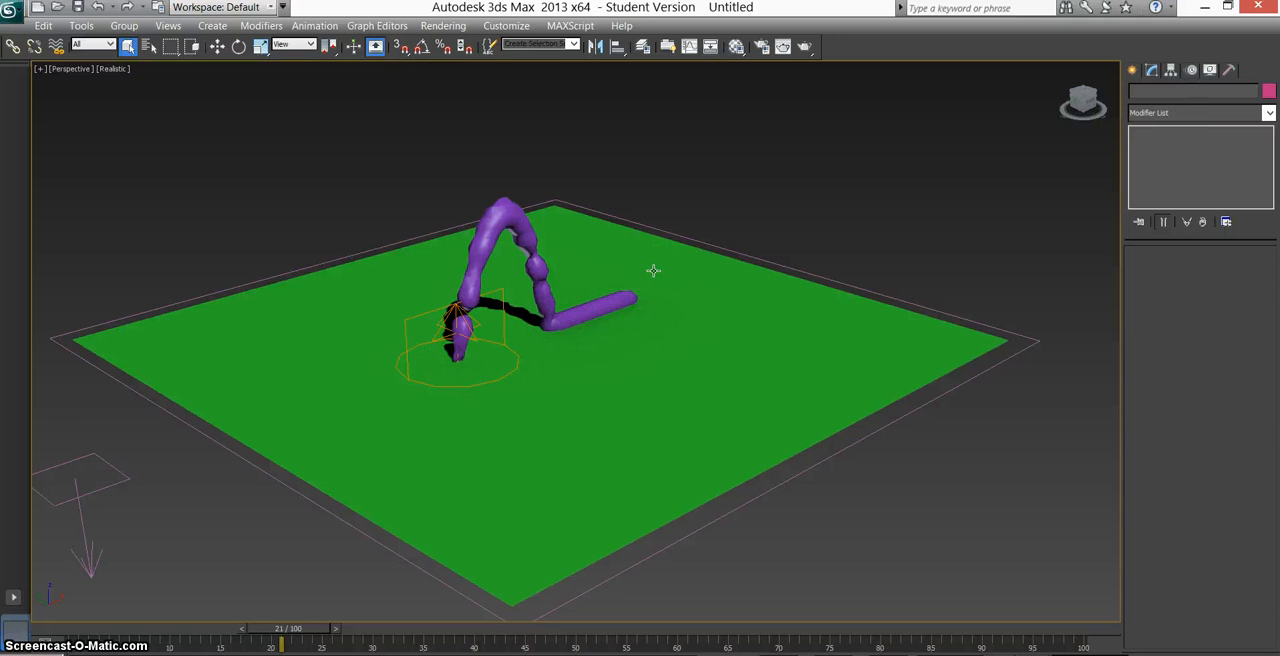
click(1133, 71)
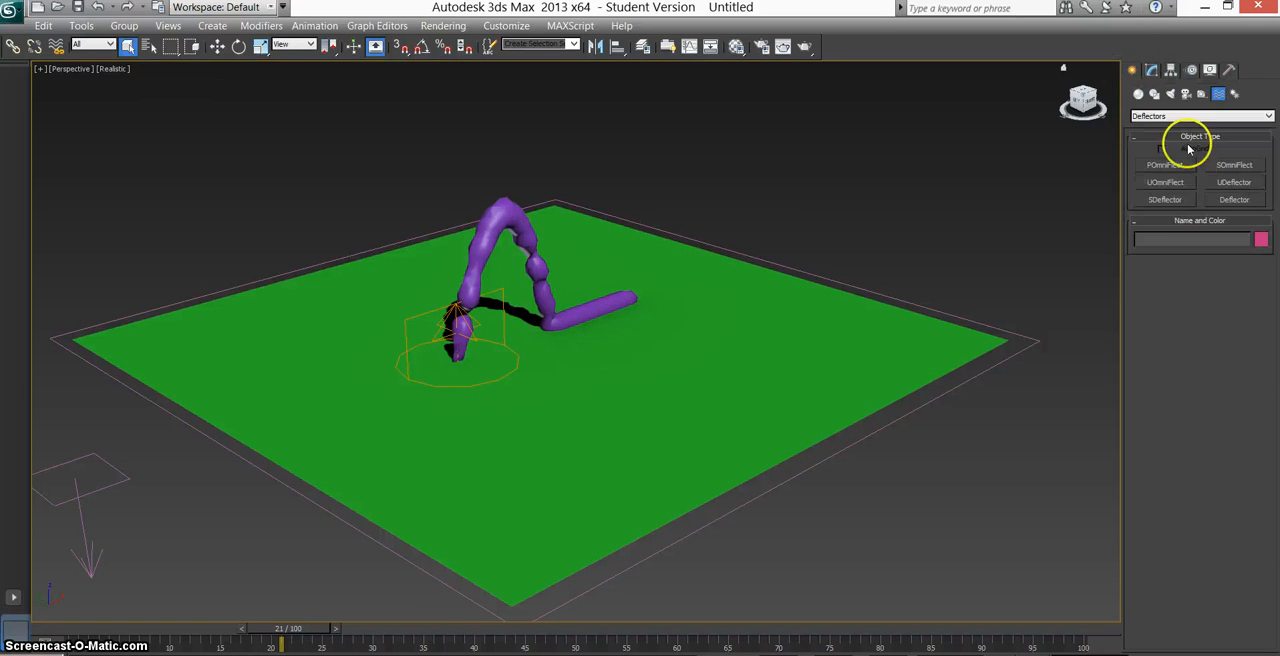
click(1140, 96)
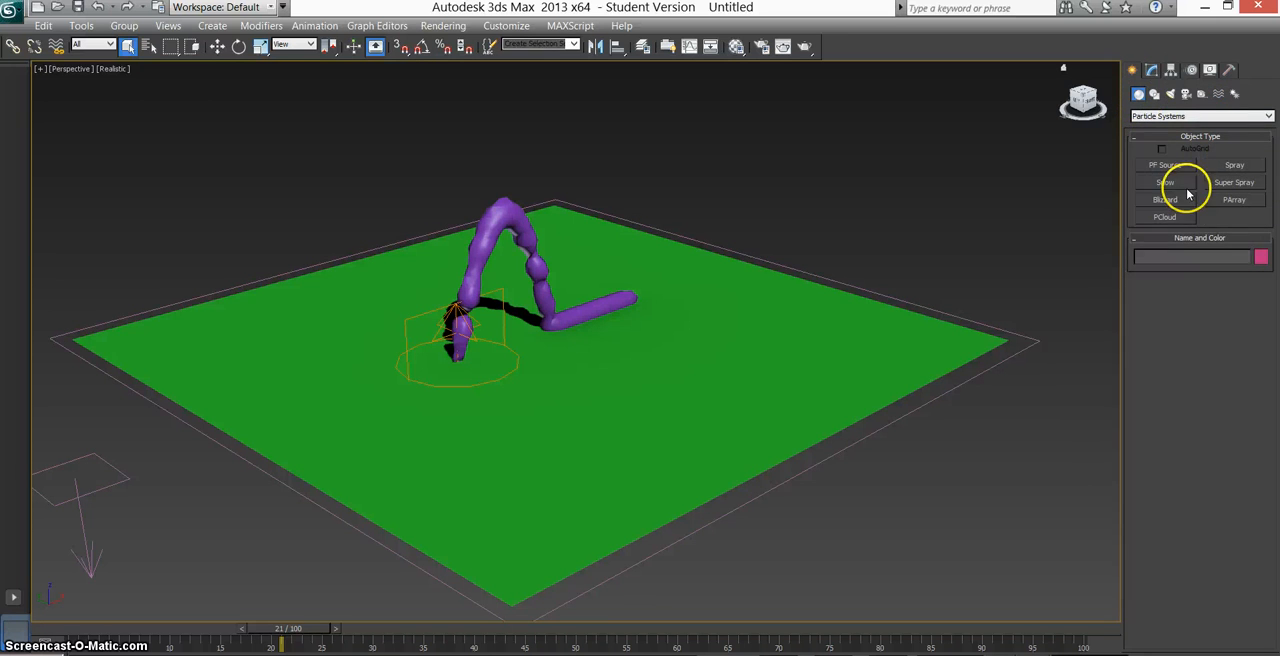
click(1159, 117)
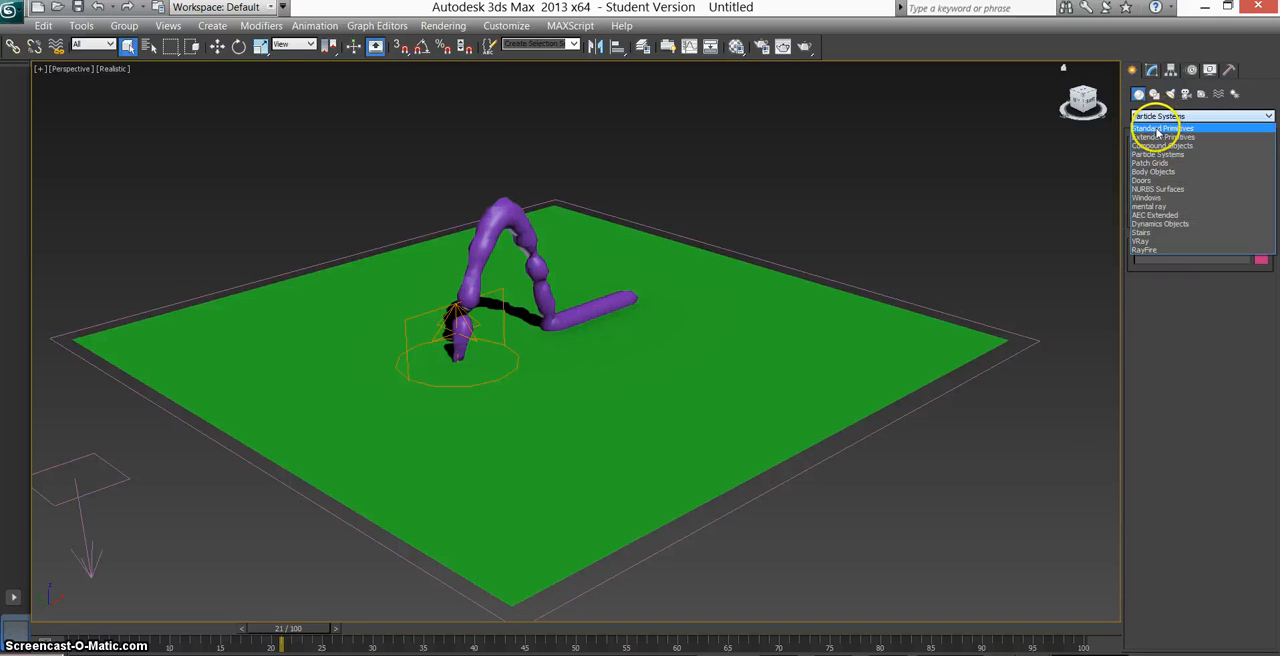
click(1155, 126)
click(1165, 165)
drag(612, 266, 751, 294)
click(750, 268)
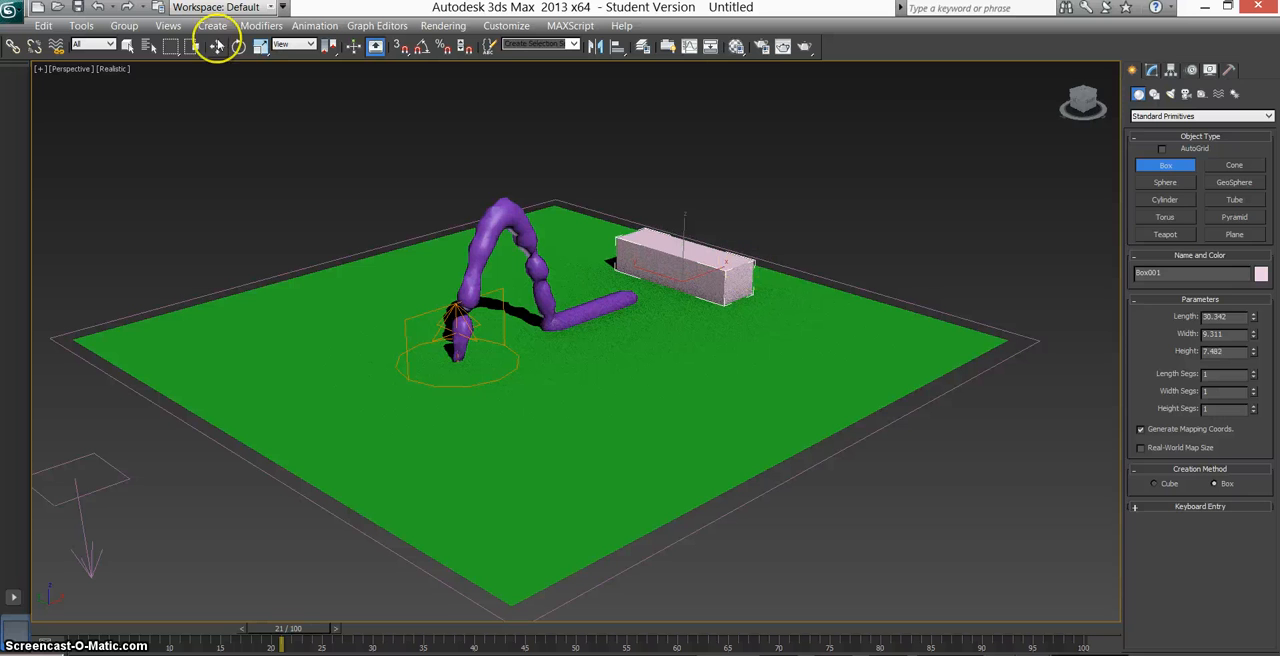
Rotate the box slightly about its vertical axis so it lies more squarely across the stream's path.
click(238, 46)
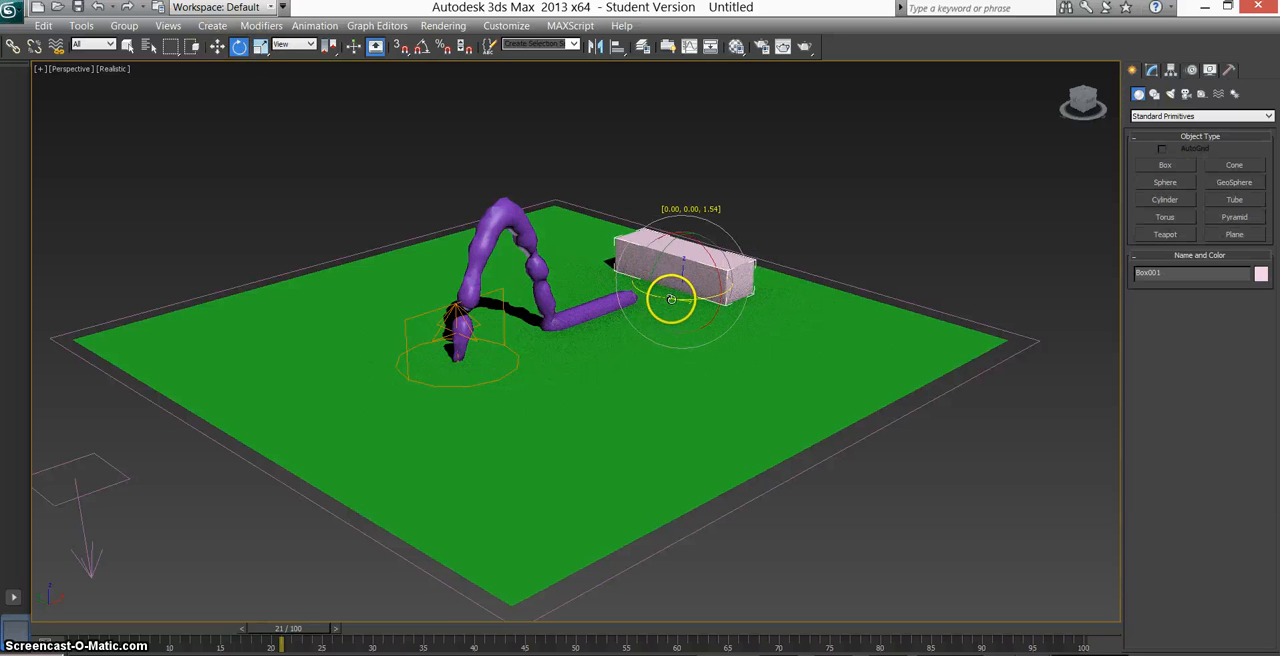
drag(671, 297, 701, 270)
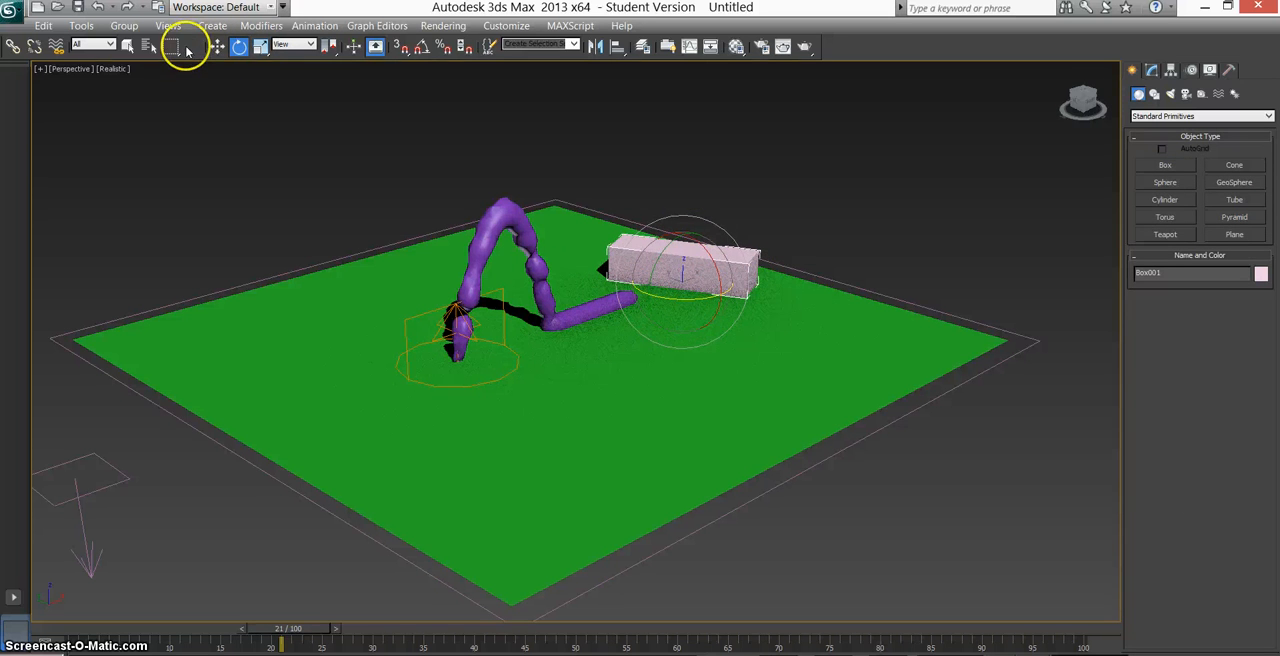
click(128, 47)
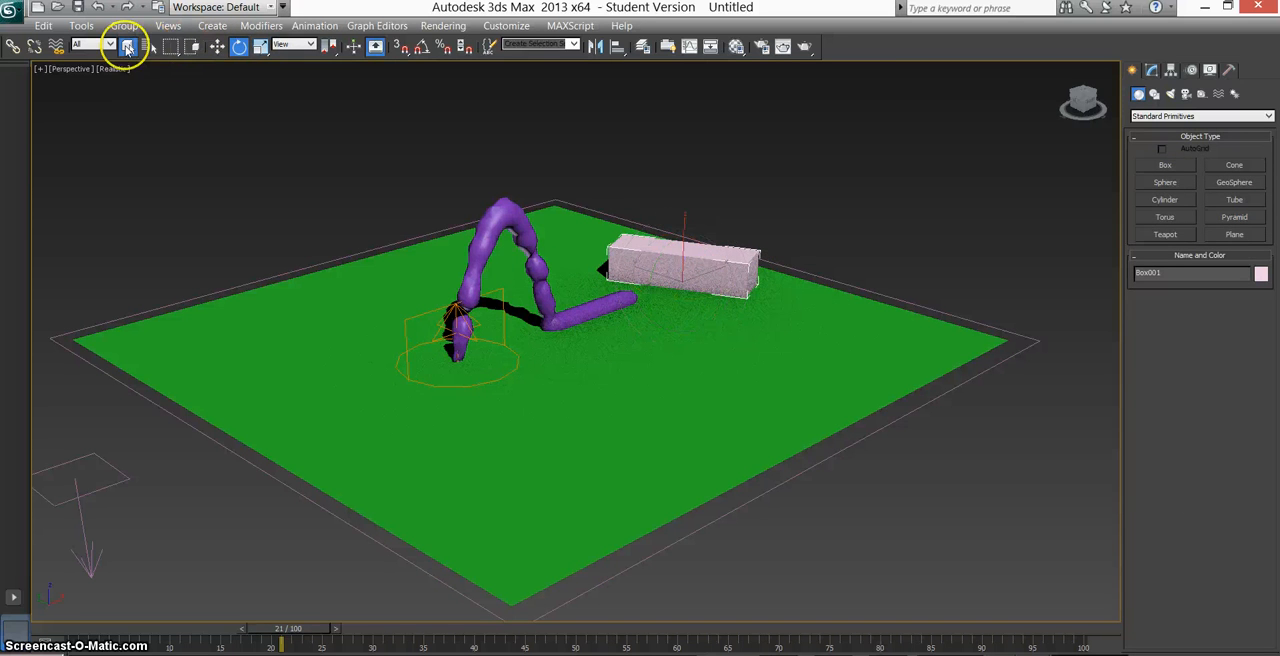
Create a UDeflector space warp with an icon size of about 12.4 beside the ground plane, on the box's side.
click(1219, 94)
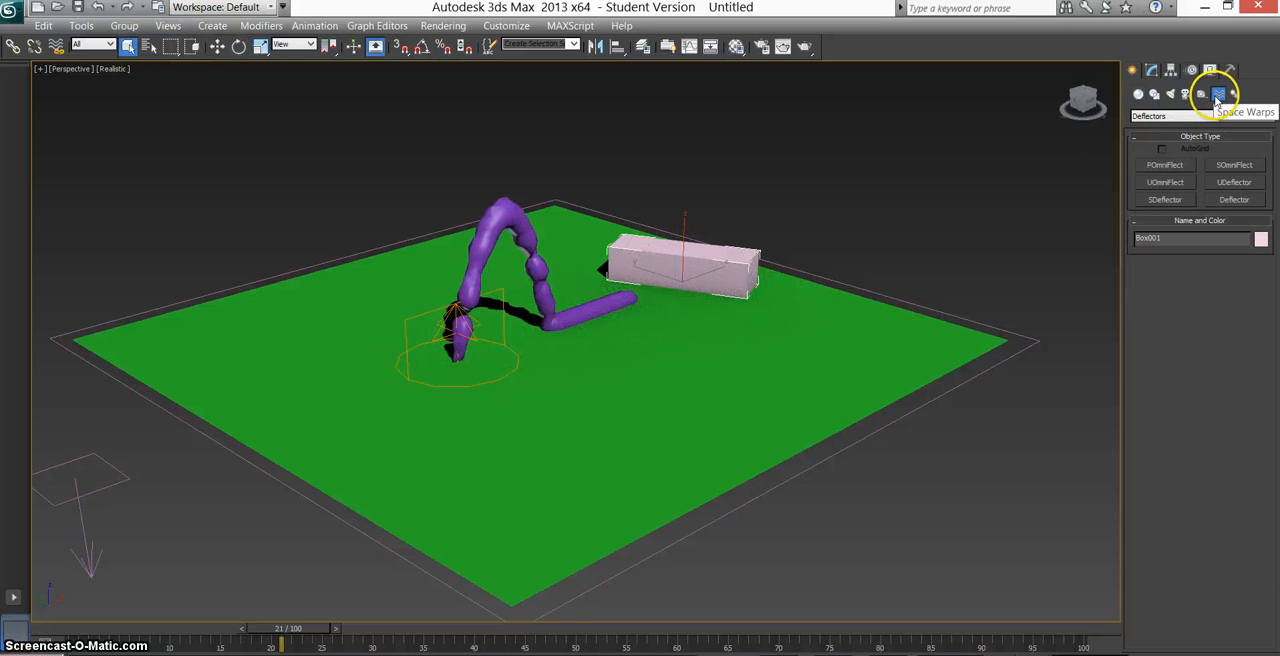
click(1233, 183)
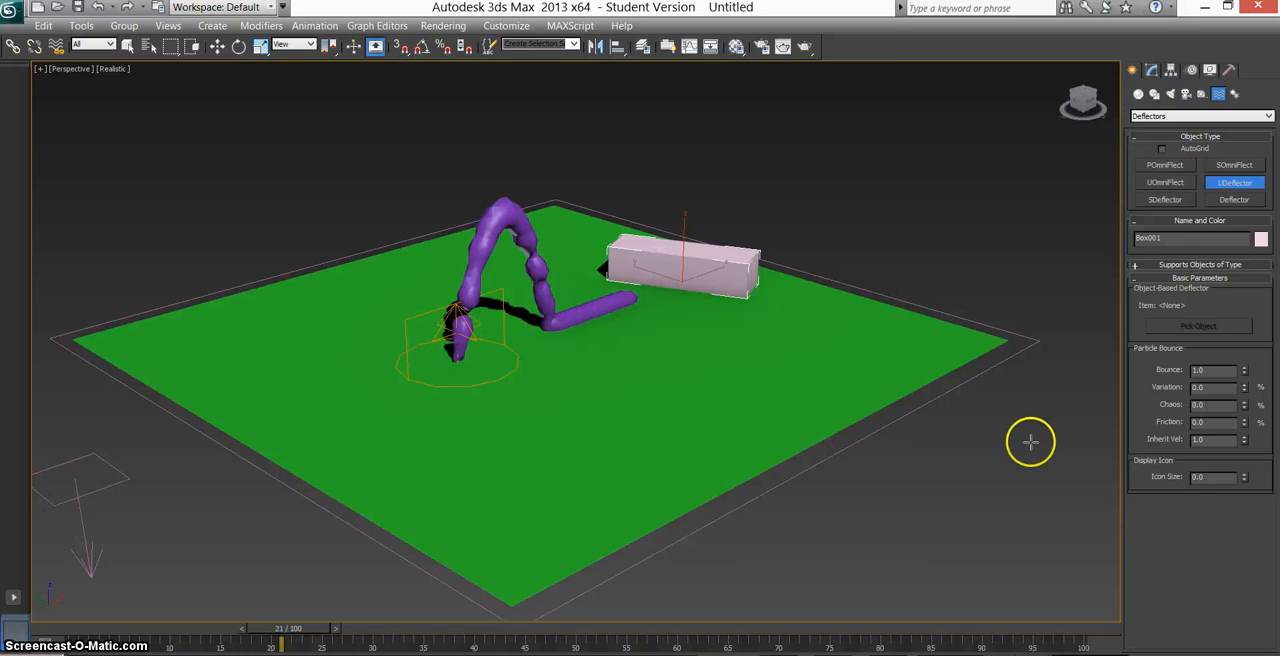
drag(977, 415, 1055, 481)
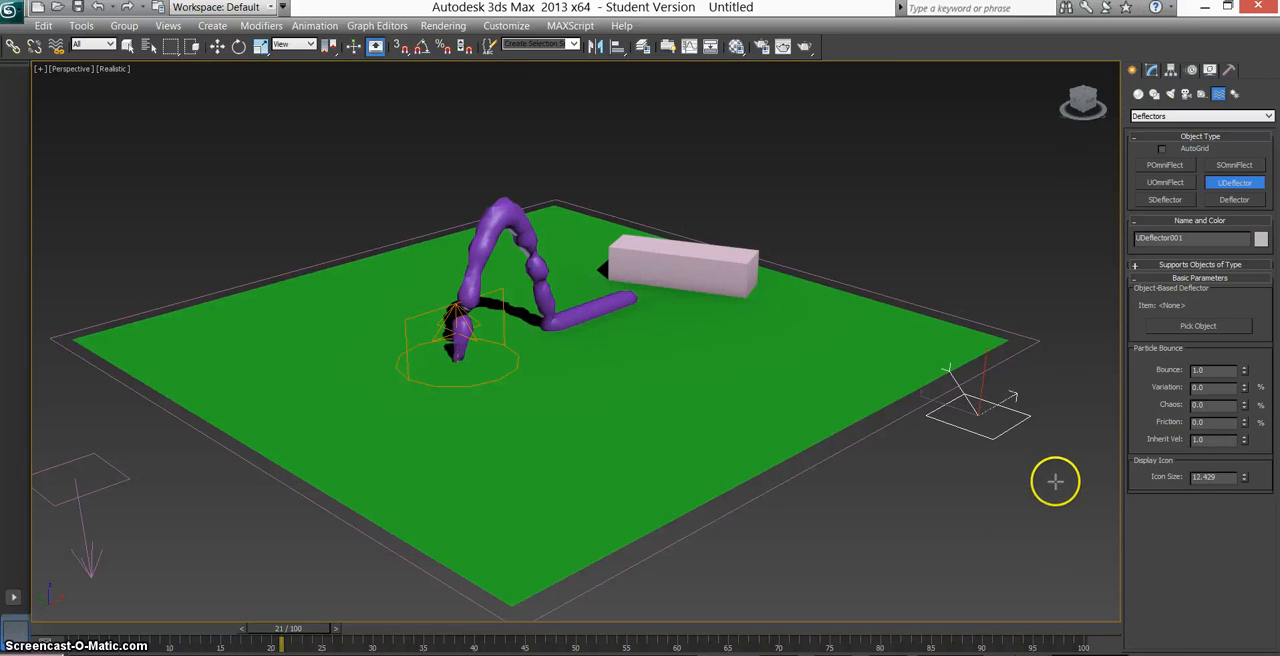
click(127, 46)
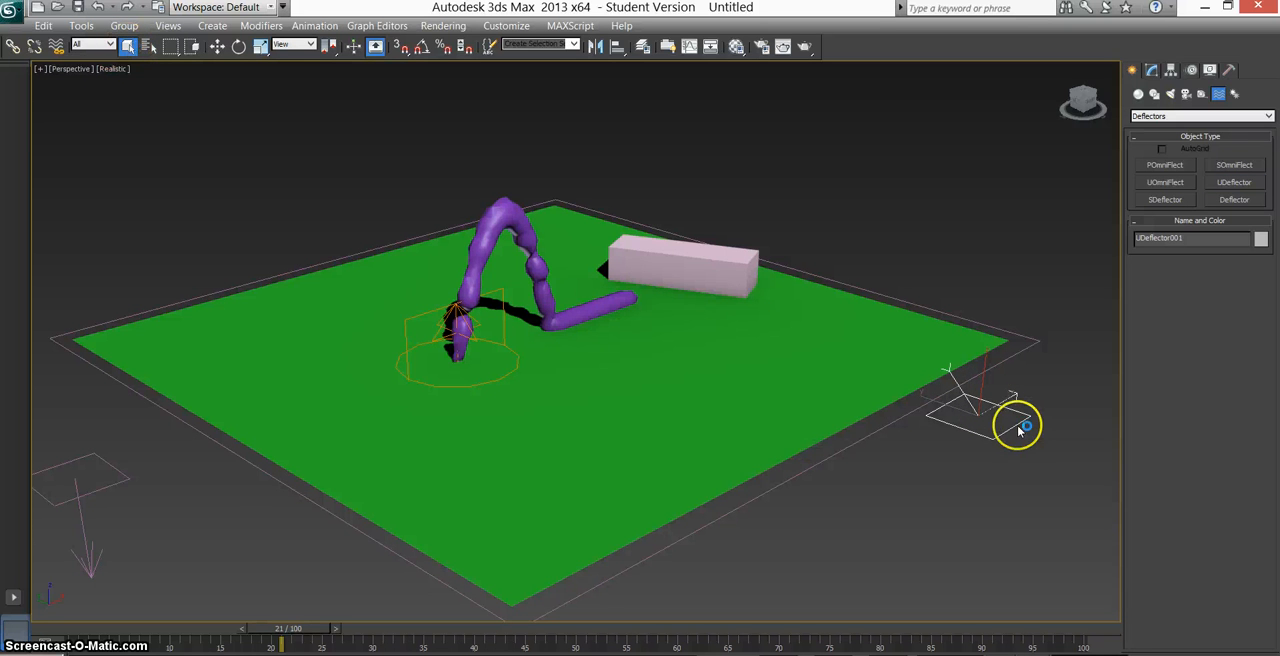
Assign the box as the UDeflector's deflecting object and preview the stream at frame 20.
click(1151, 69)
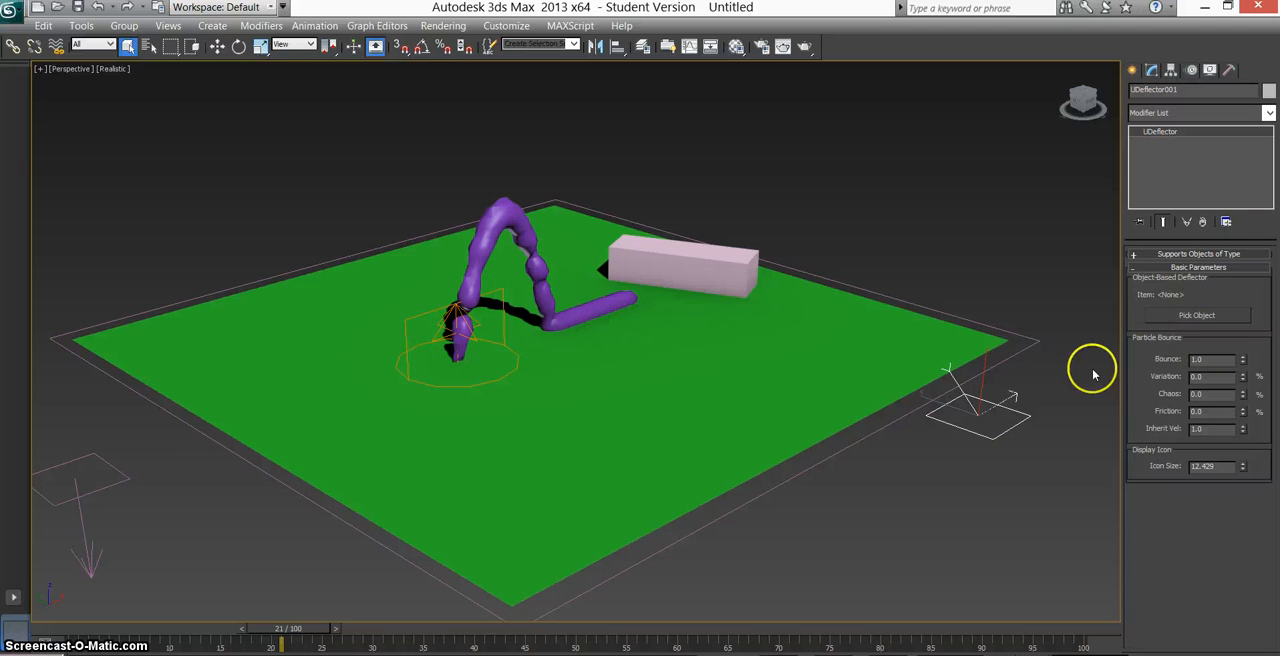
click(1207, 318)
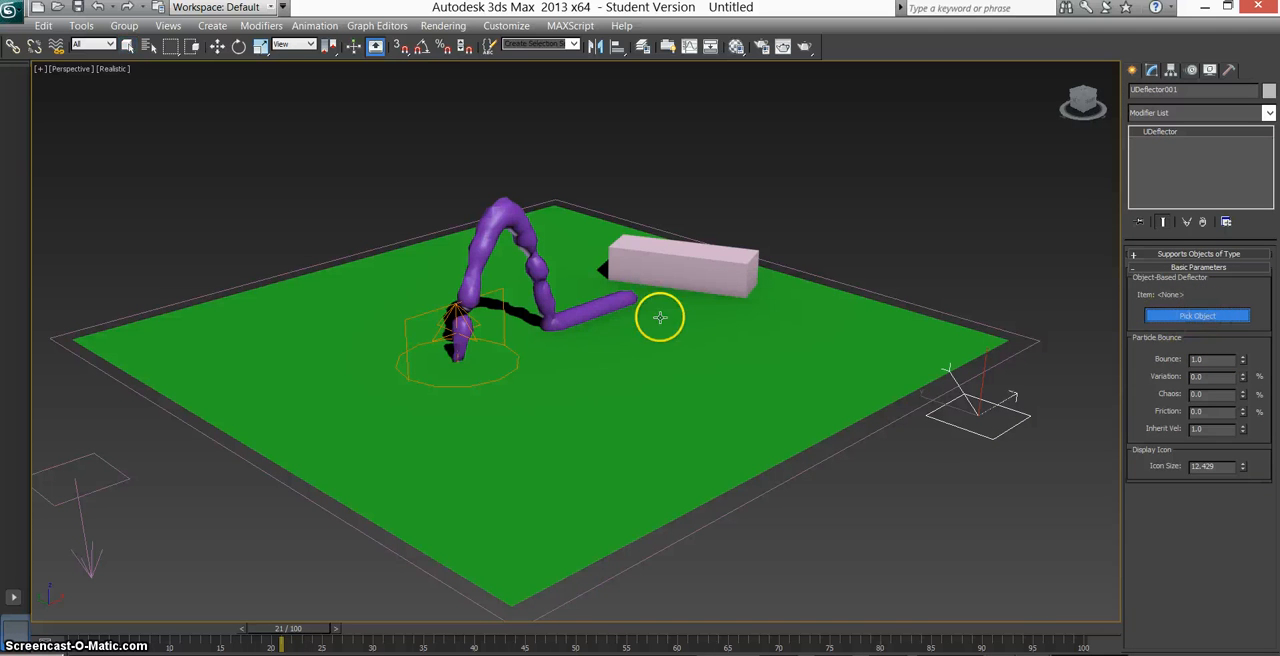
click(676, 258)
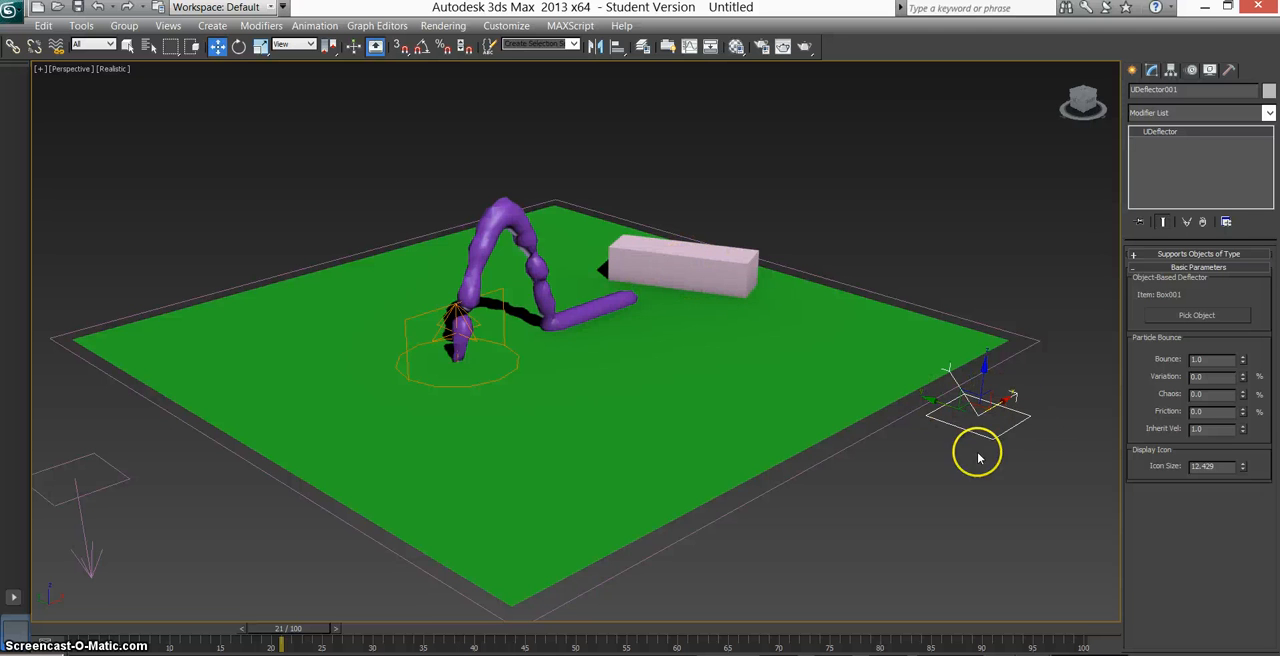
click(127, 47)
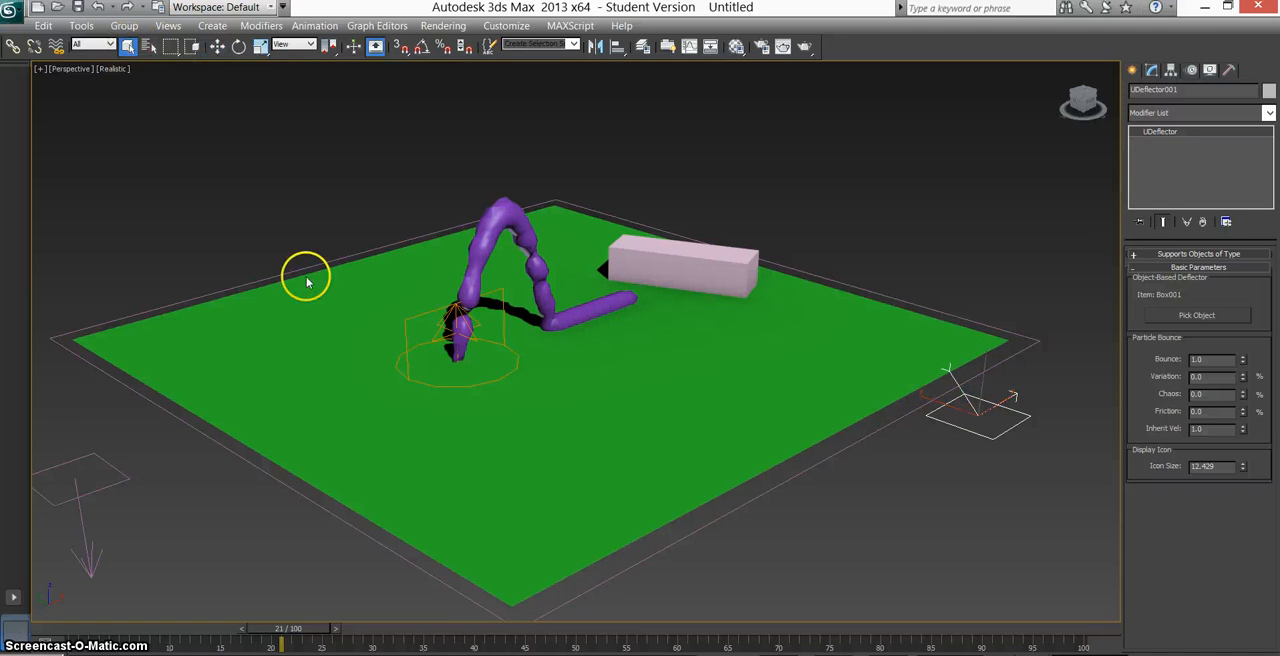
mouse_move(288, 643)
mouse_down()
mouse_move(276, 642)
mouse_move(640, 641)
mouse_move(272, 644)
mouse_up()
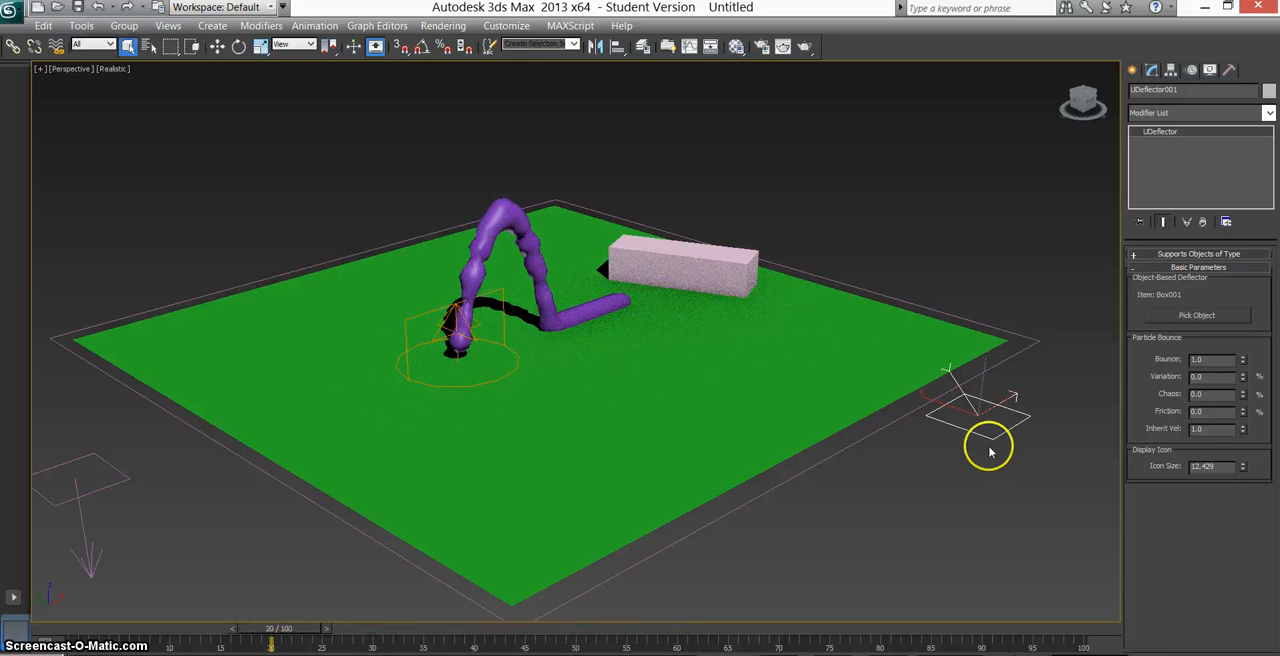
Bind the Super Spray to the UDeflector and preview the particles at frame 42.
click(495, 381)
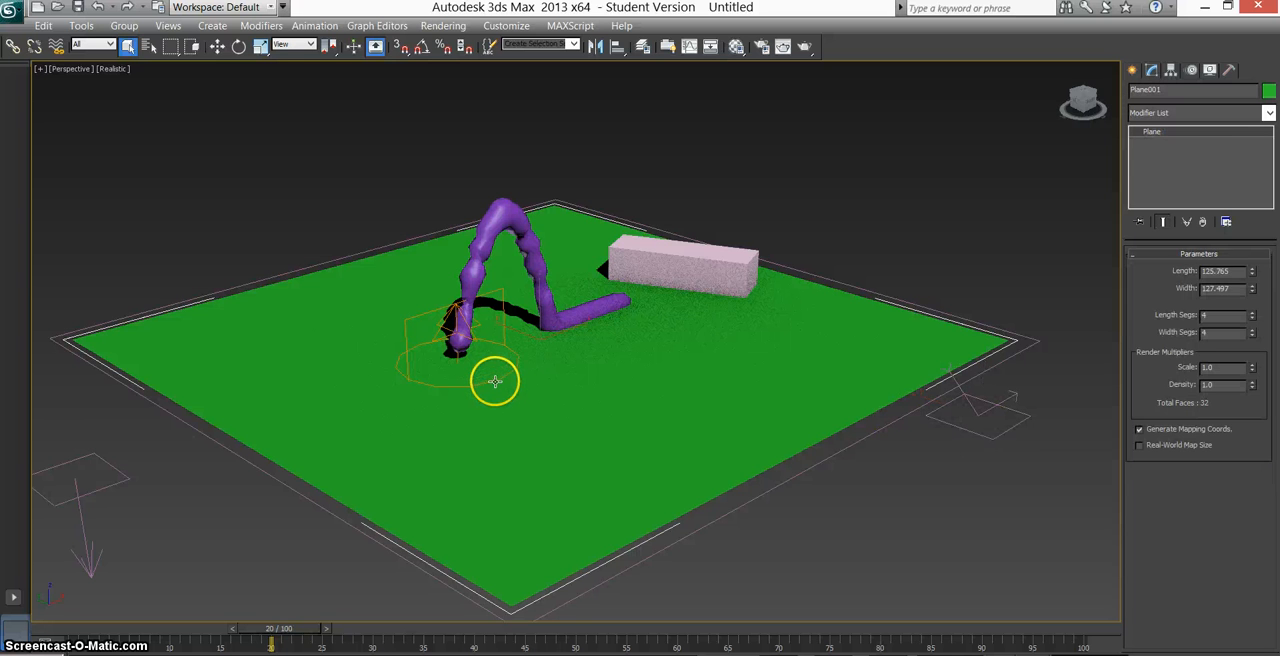
click(452, 357)
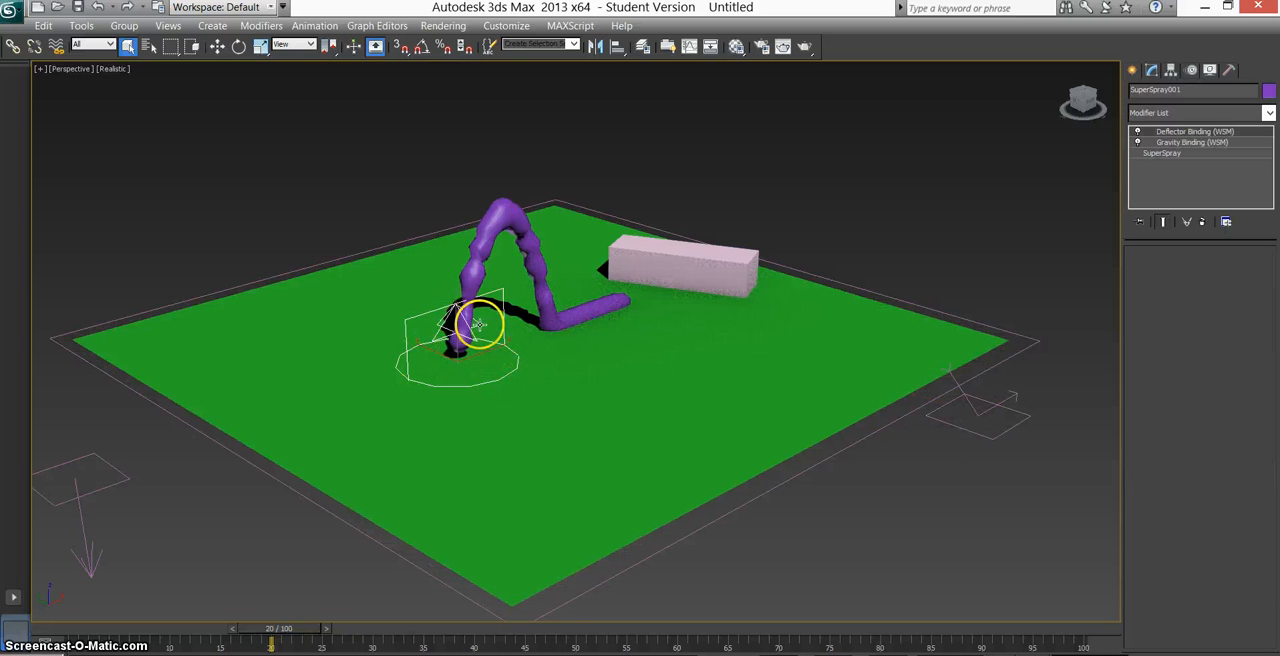
click(56, 46)
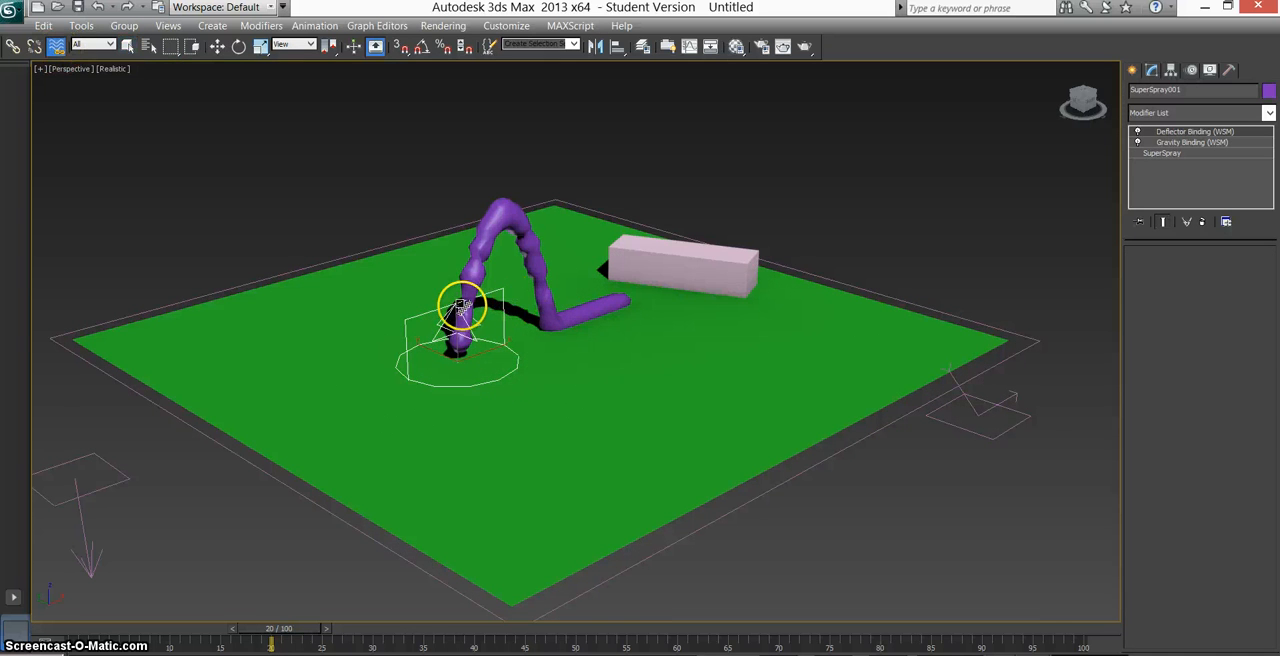
drag(436, 312, 993, 440)
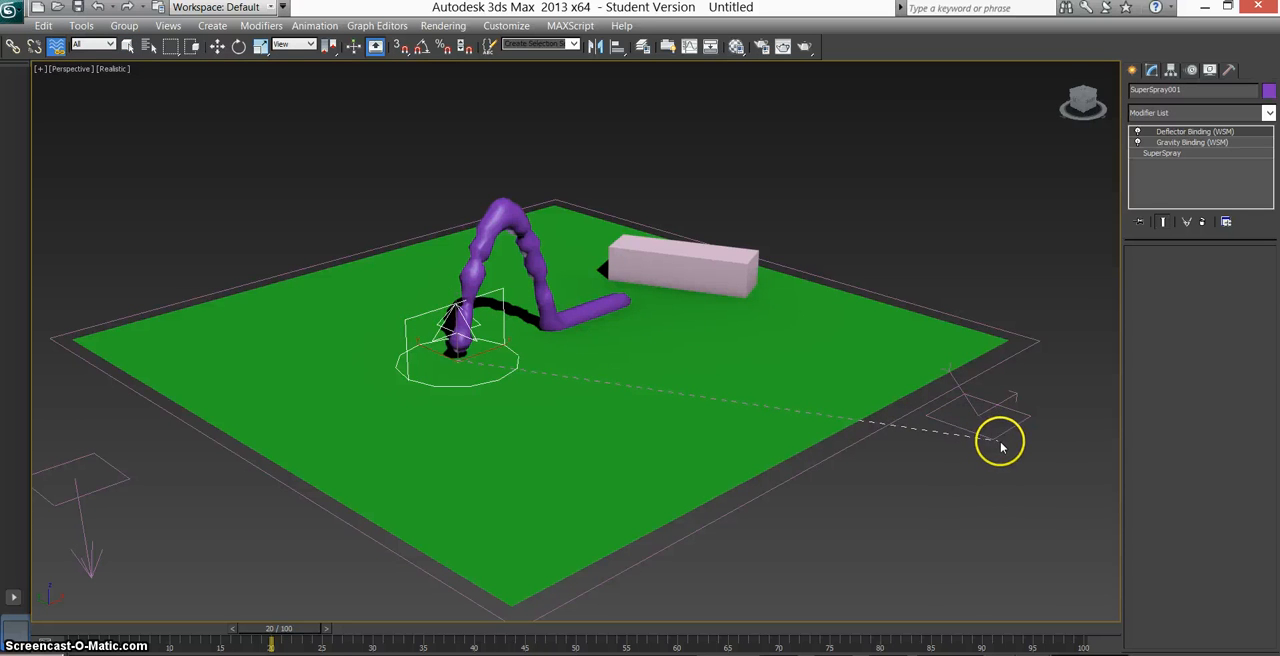
drag(1000, 437, 1000, 437)
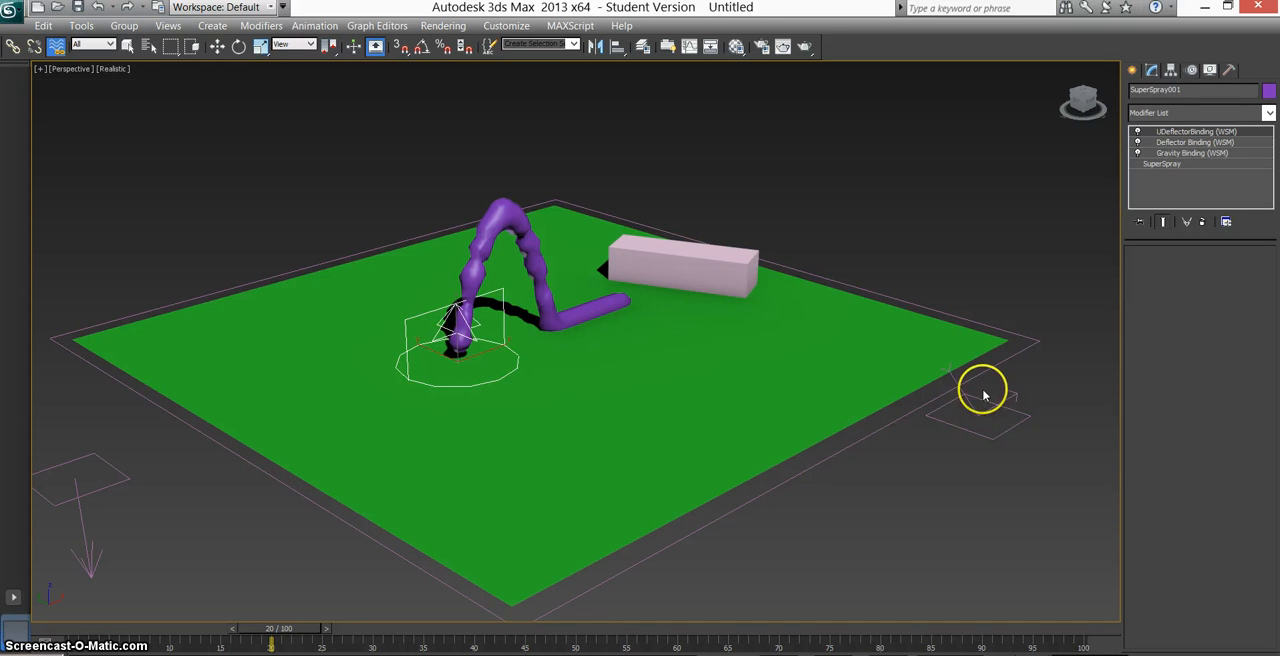
drag(299, 630, 493, 628)
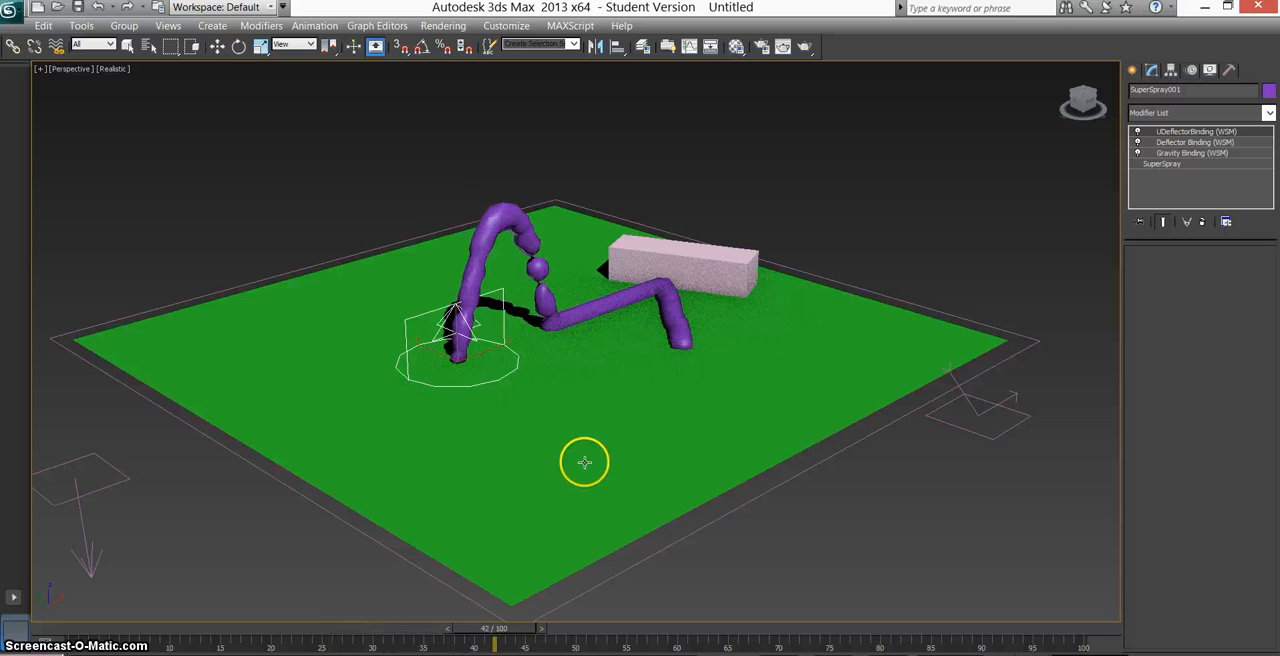
Set the UDeflector's Bounce to 0 and preview the stream along the box at frame 54.
click(966, 429)
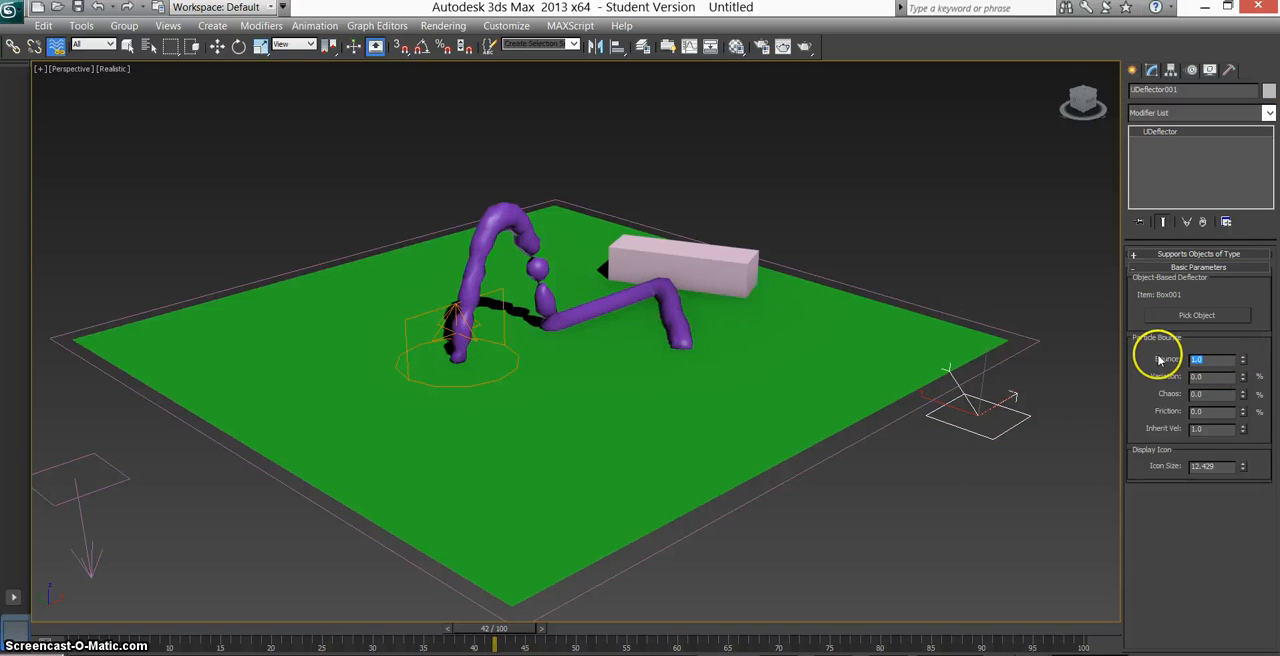
text(0)
key(Return)
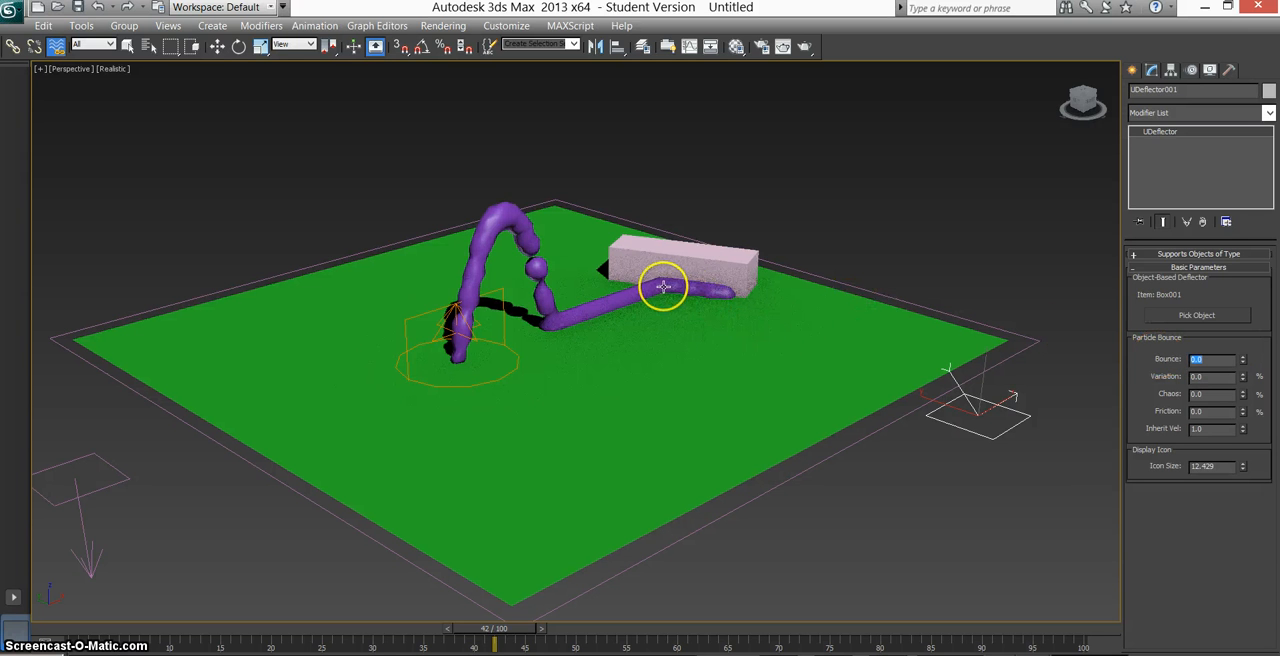
drag(525, 642, 610, 628)
click(1133, 70)
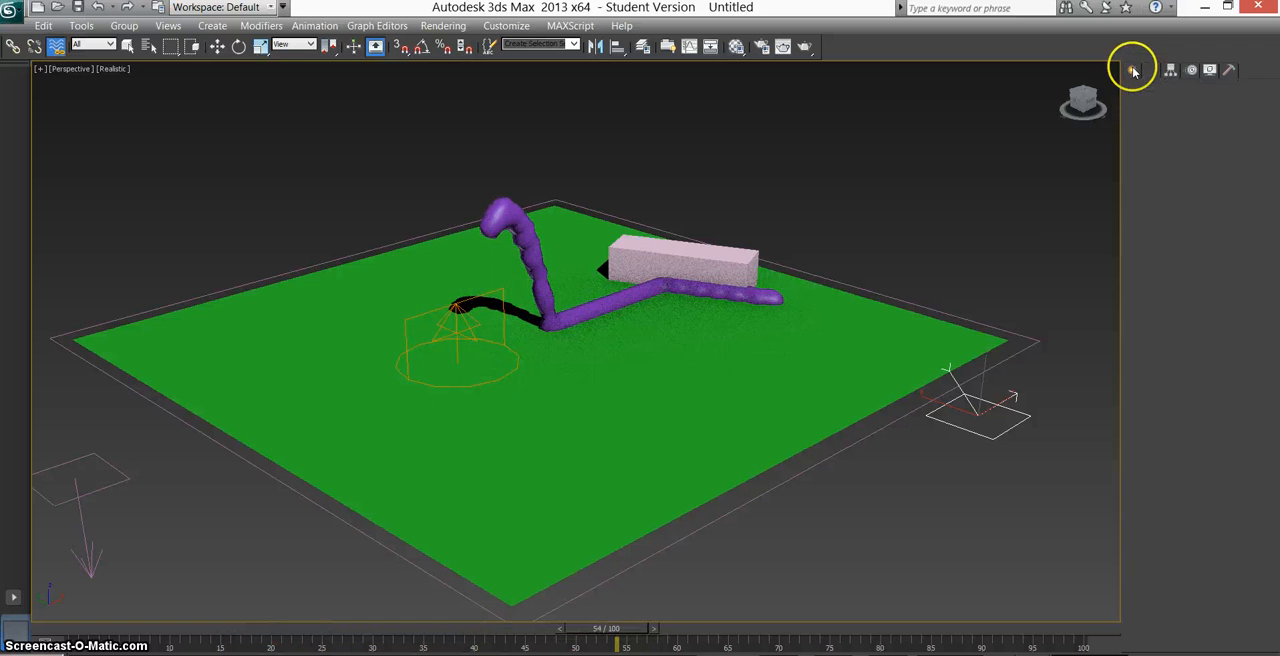